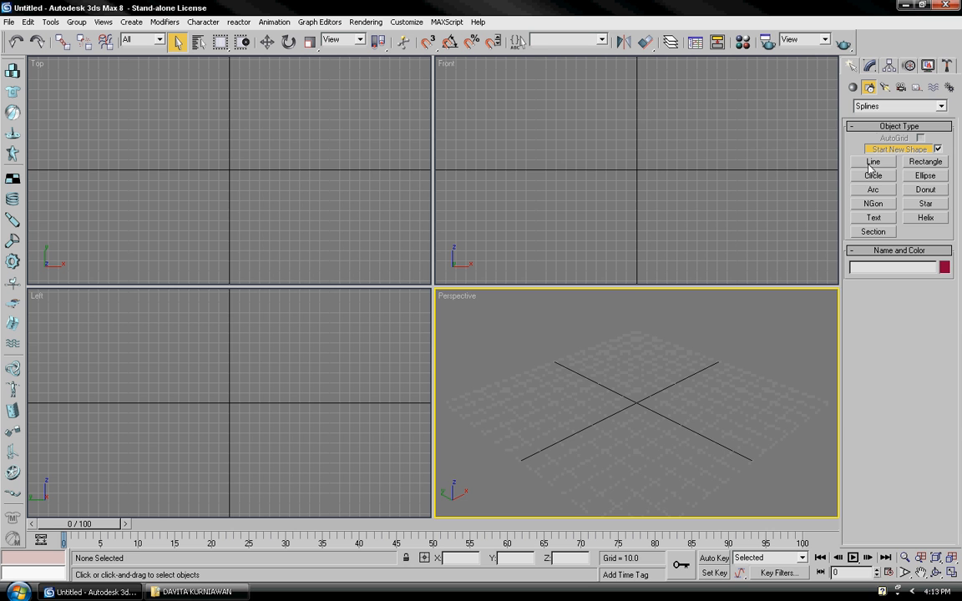
Step: Review the snap settings and turn on 3D snapping with the Line tool active
click(872, 164)
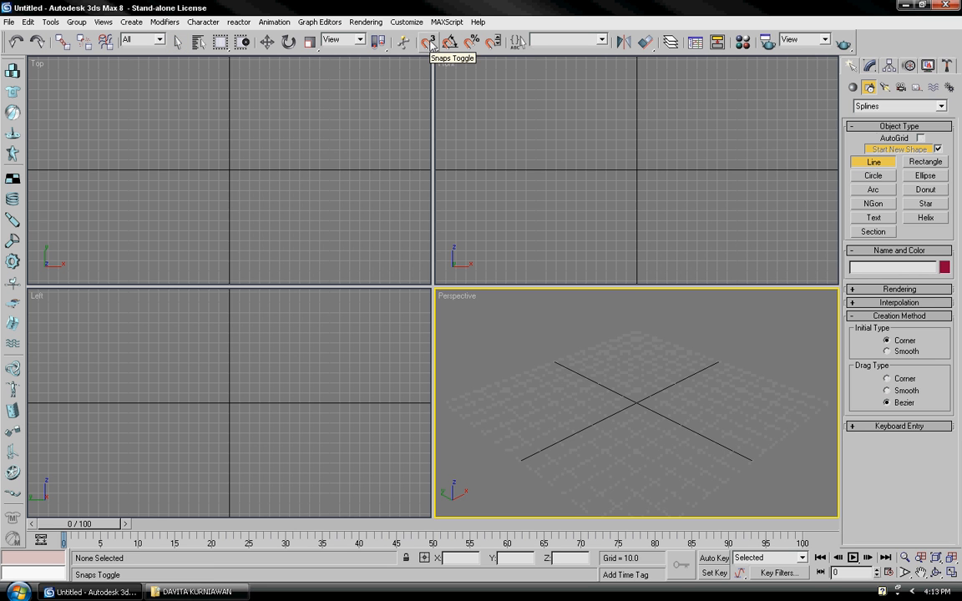
right_click(431, 44)
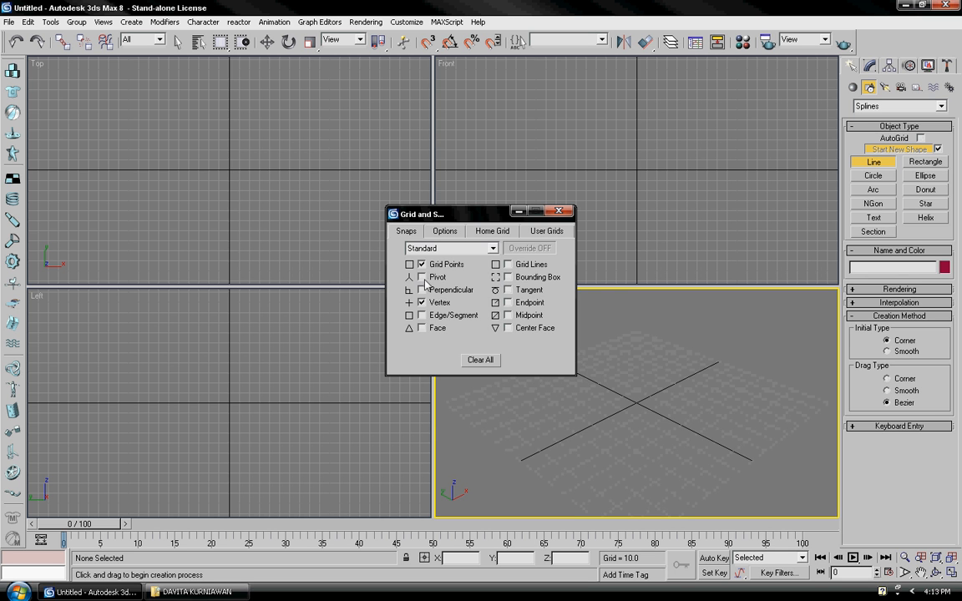
click(564, 212)
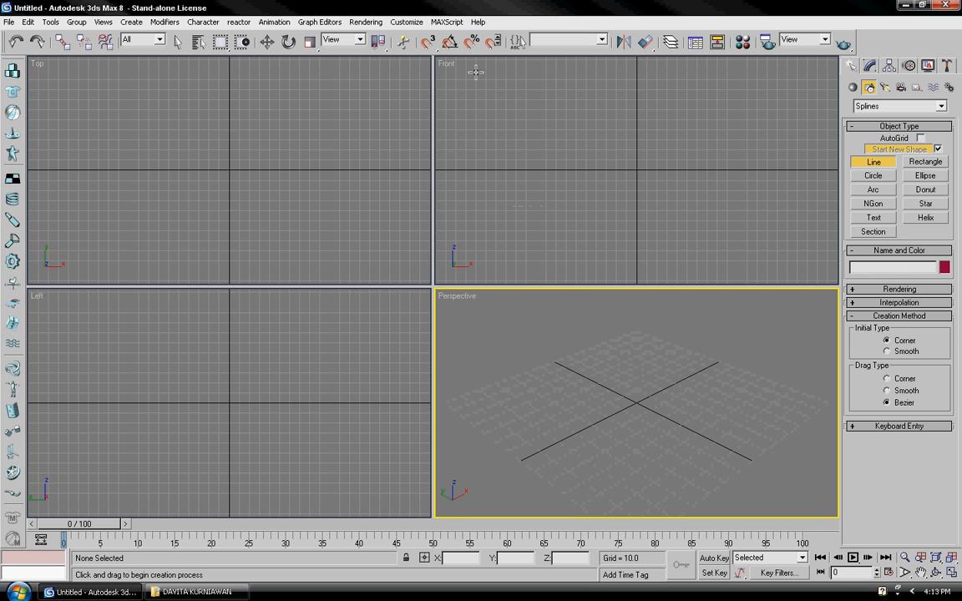
click(427, 45)
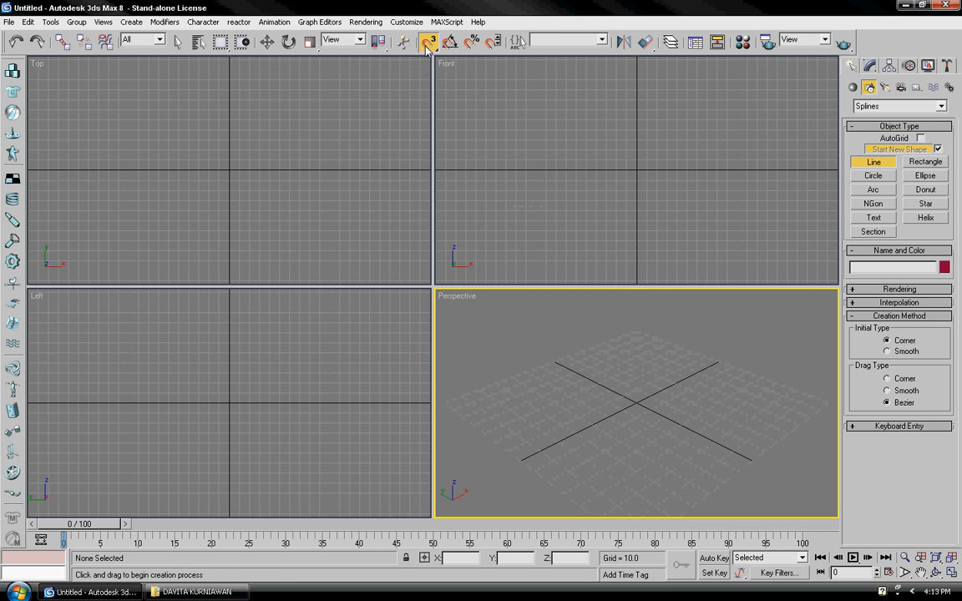
Step: Draw an open U-shaped line in the Front viewport, 110 units wide and 60 high, from X -70 to X 40 with its base at Z 0
middle_drag(588, 113, 577, 145)
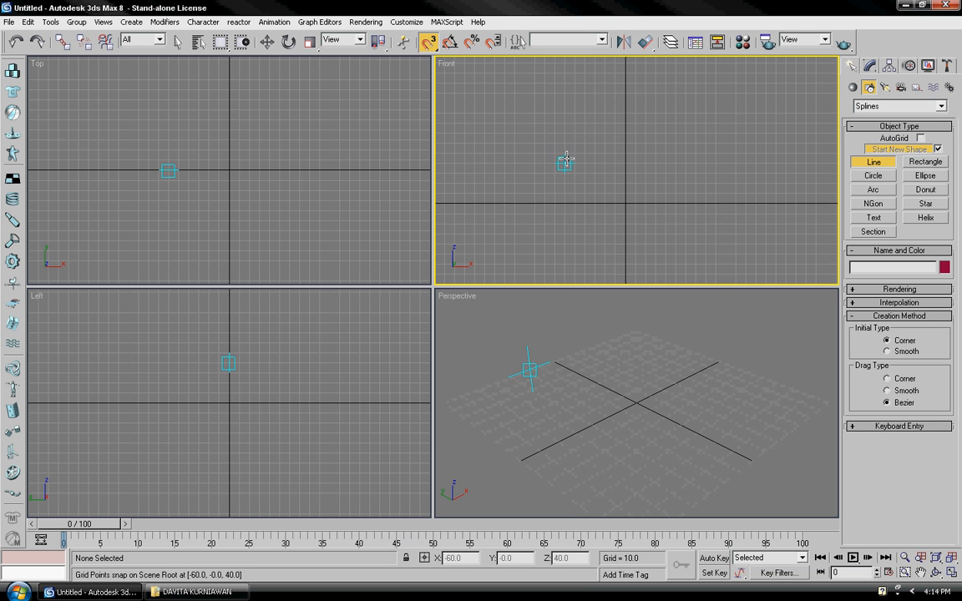
click(555, 143)
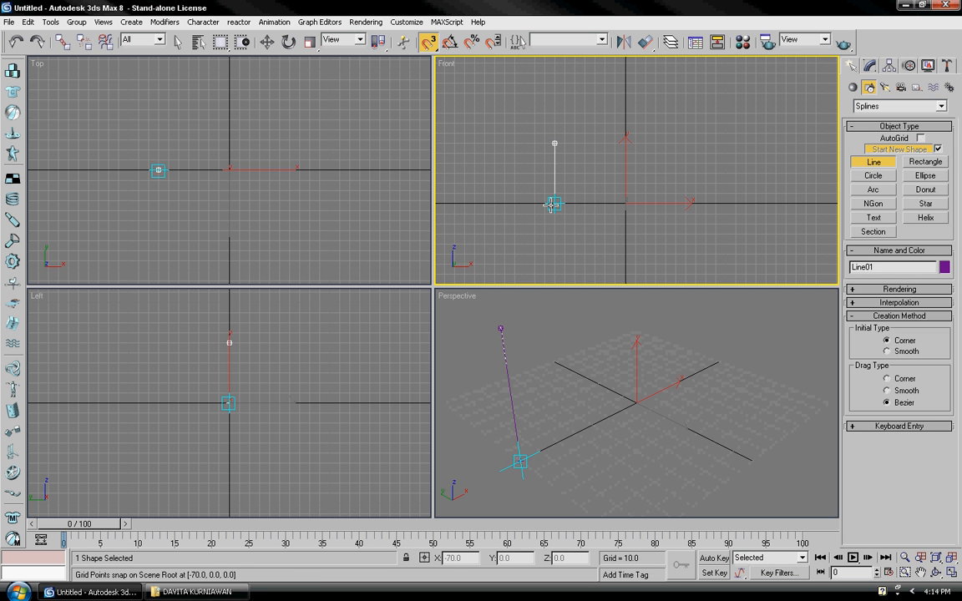
click(554, 203)
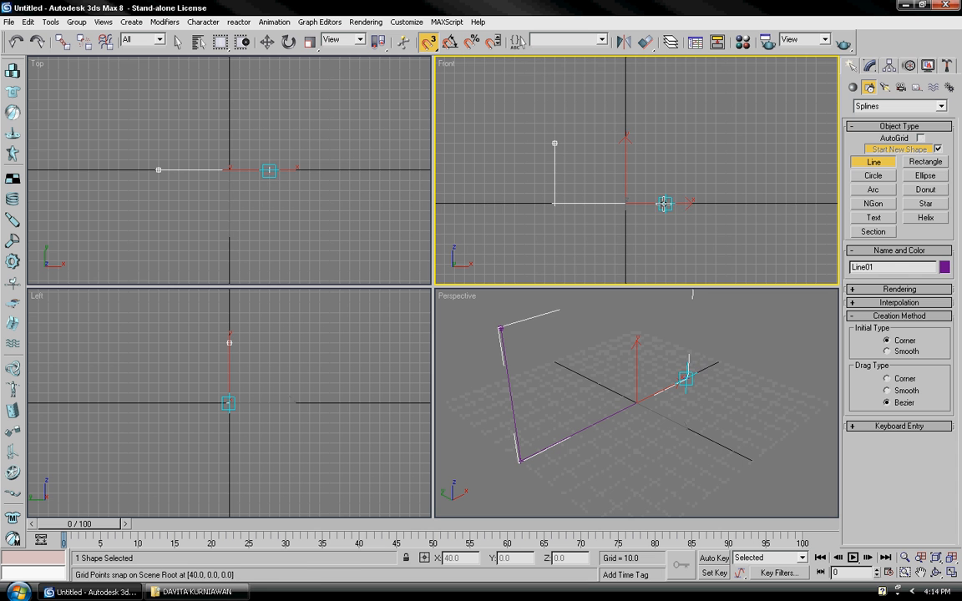
click(665, 203)
click(666, 143)
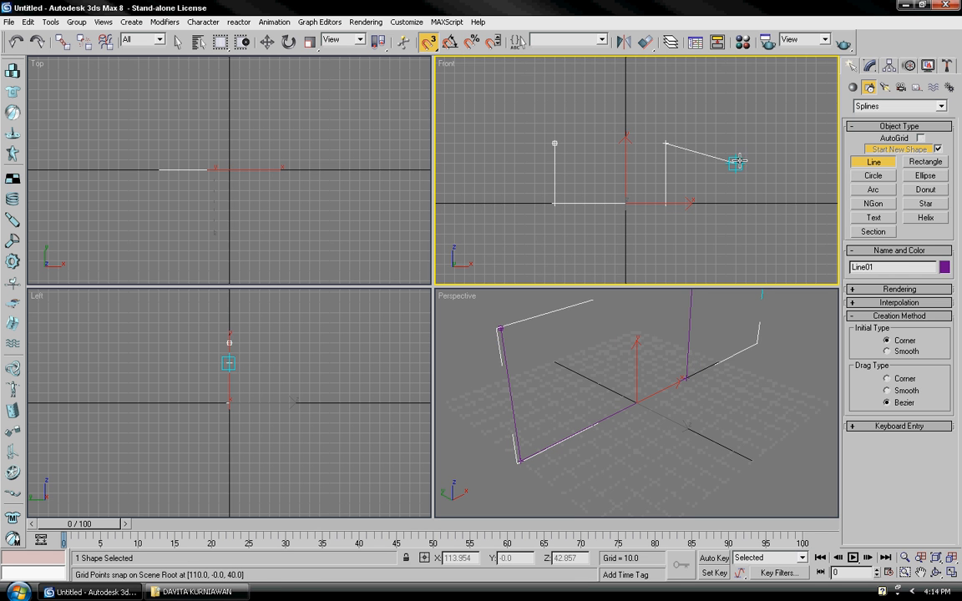
right_click(736, 161)
mouse_move(716, 185)
middle_down()
mouse_move(737, 204)
mouse_move(715, 176)
middle_up()
right_click(737, 205)
Step: Copy the U-shaped spline at spline sub-object level about 120.8 units along the Y axis, with snapping turned off
scroll(717, 178, down, 2)
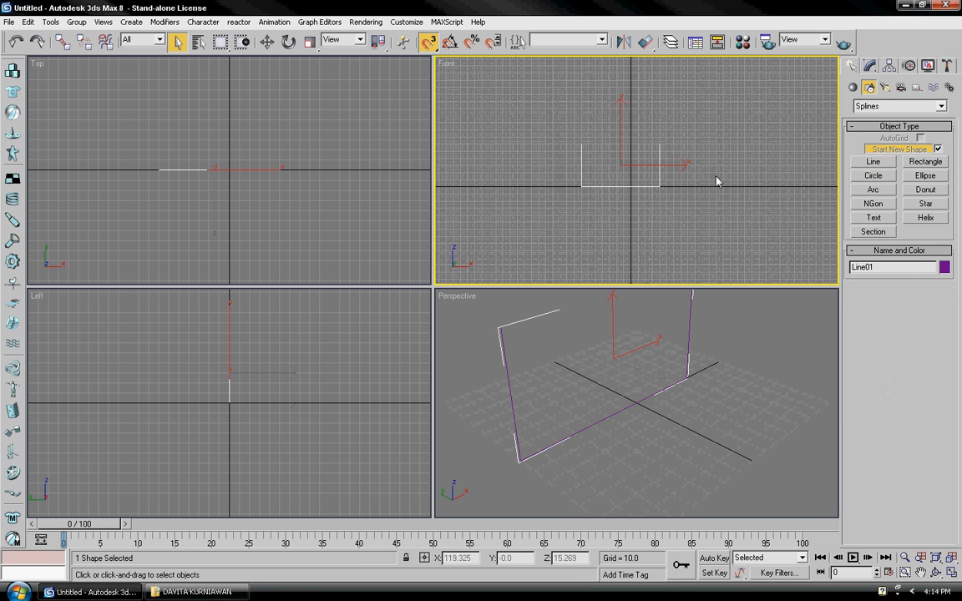
middle_drag(661, 207, 687, 229)
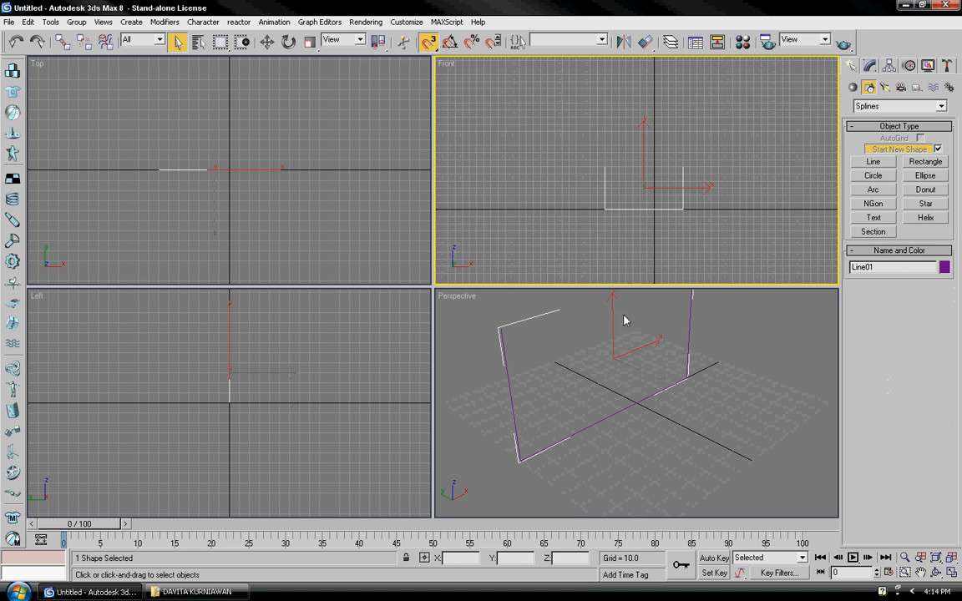
middle_drag(639, 318, 642, 340)
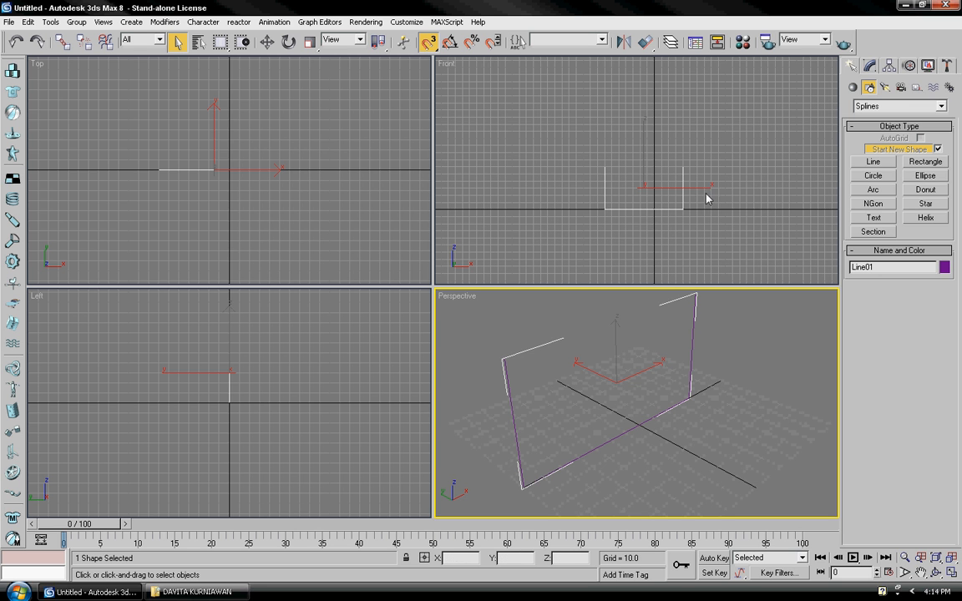
click(867, 67)
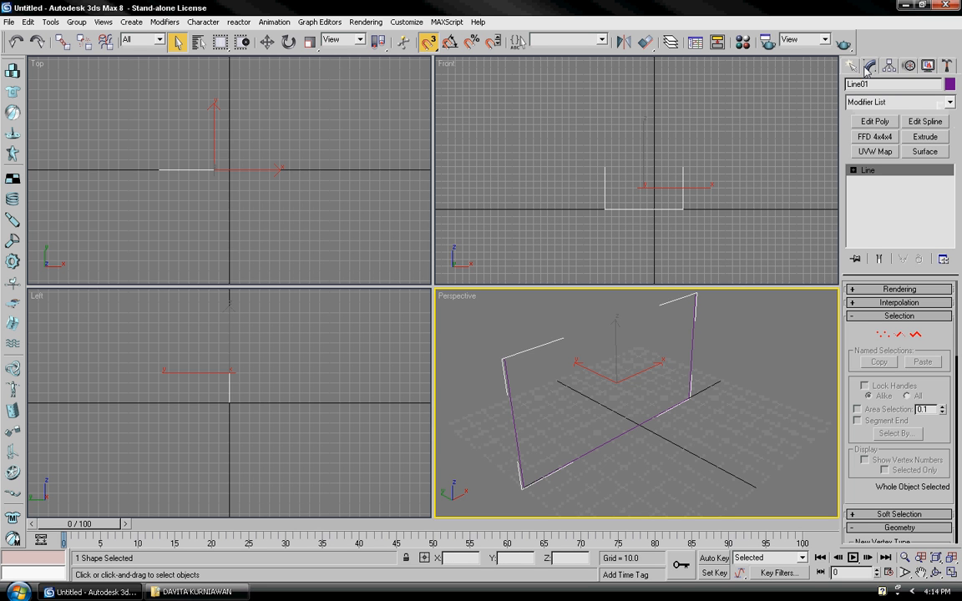
click(853, 170)
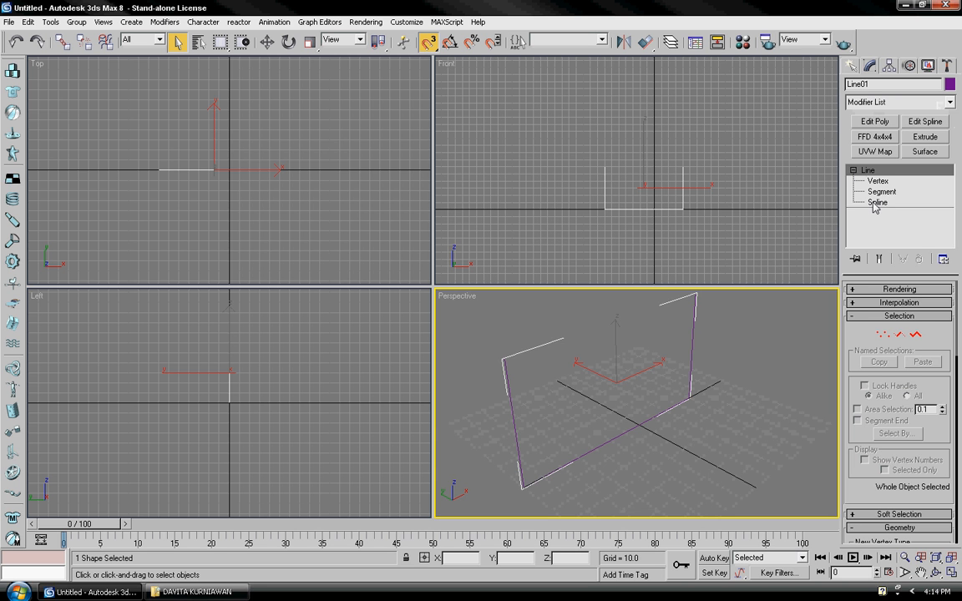
click(876, 202)
scroll(708, 390, down, 3)
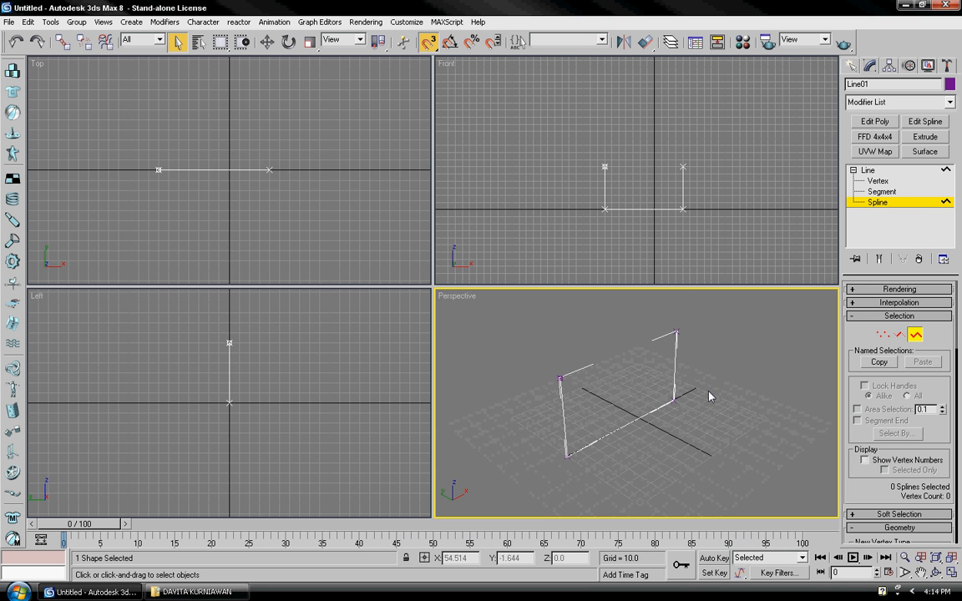
click(672, 388)
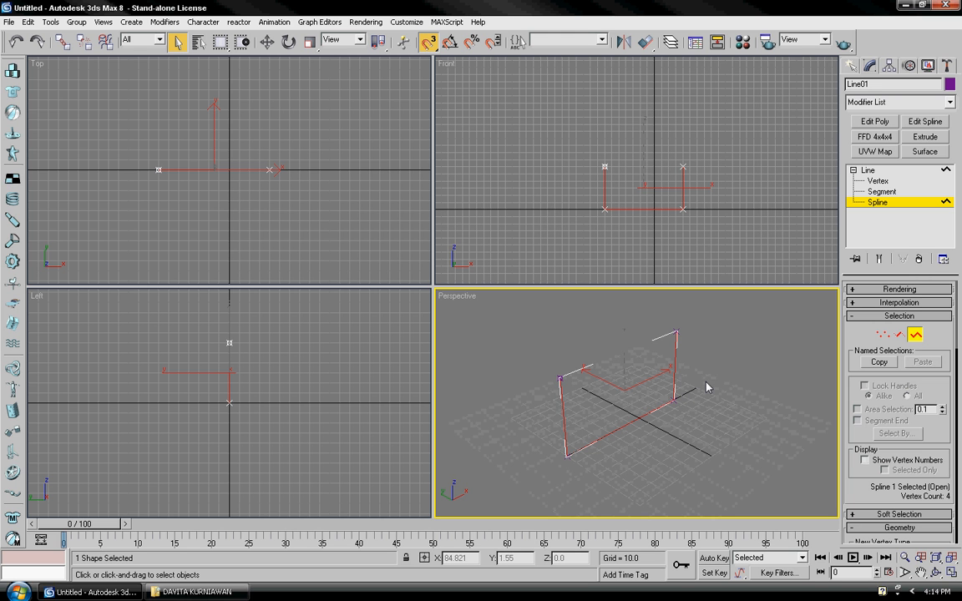
click(268, 43)
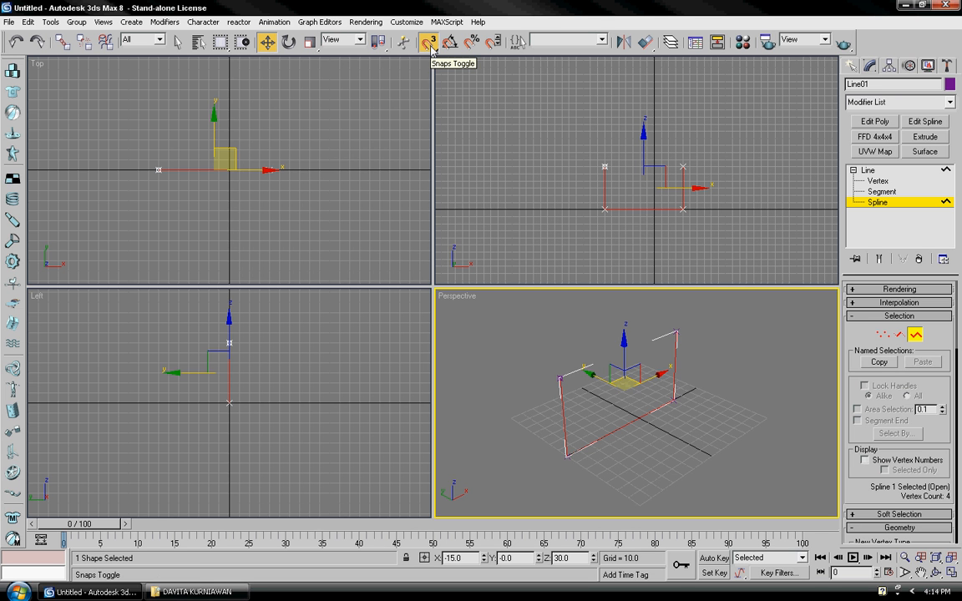
middle_drag(626, 410, 685, 428)
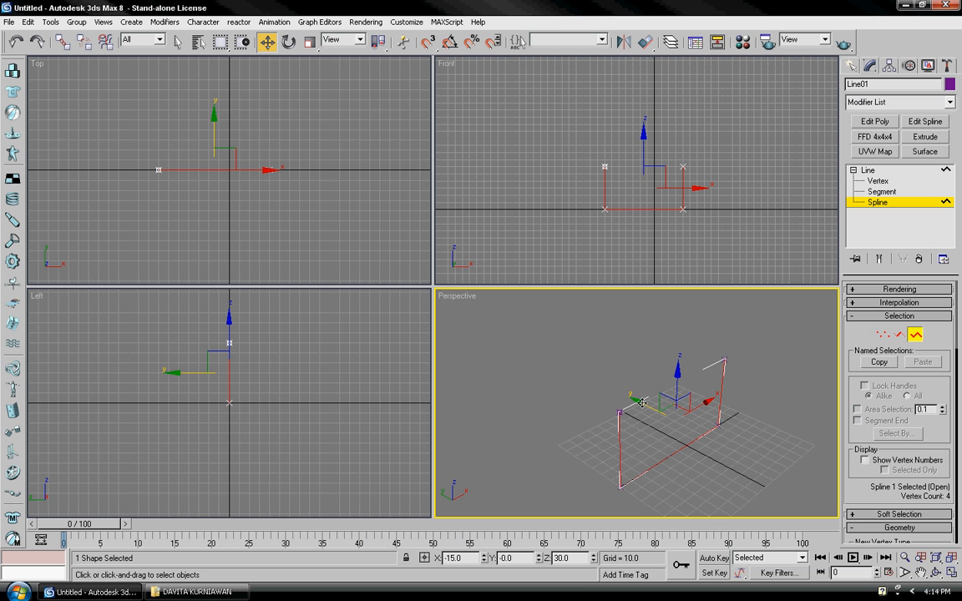
shift+drag(642, 403, 537, 324)
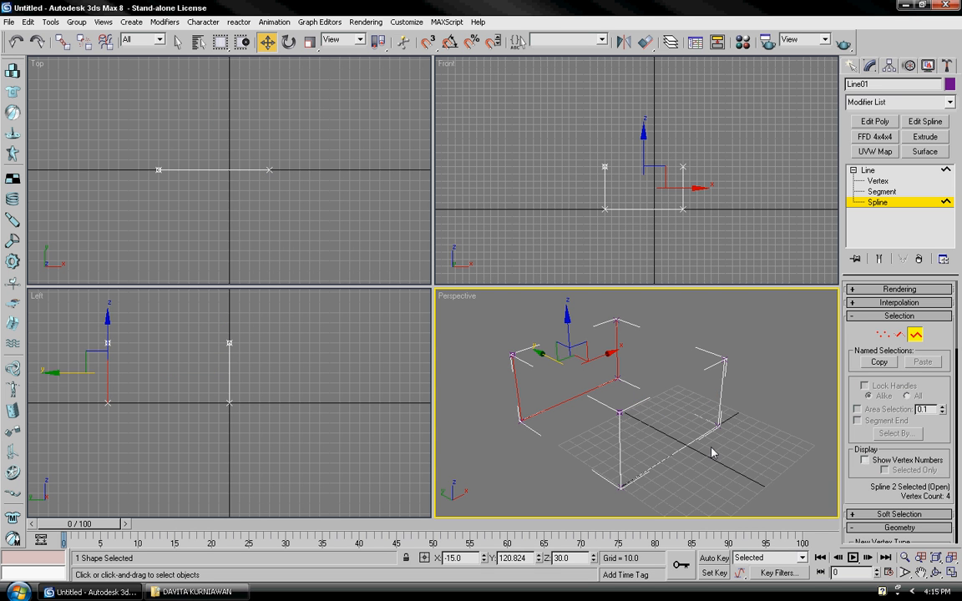
Step: Select the original spline, activate Create Line and turn snapping back on for vertices only, excluding grid points
alt+middle_drag(711, 452, 622, 415)
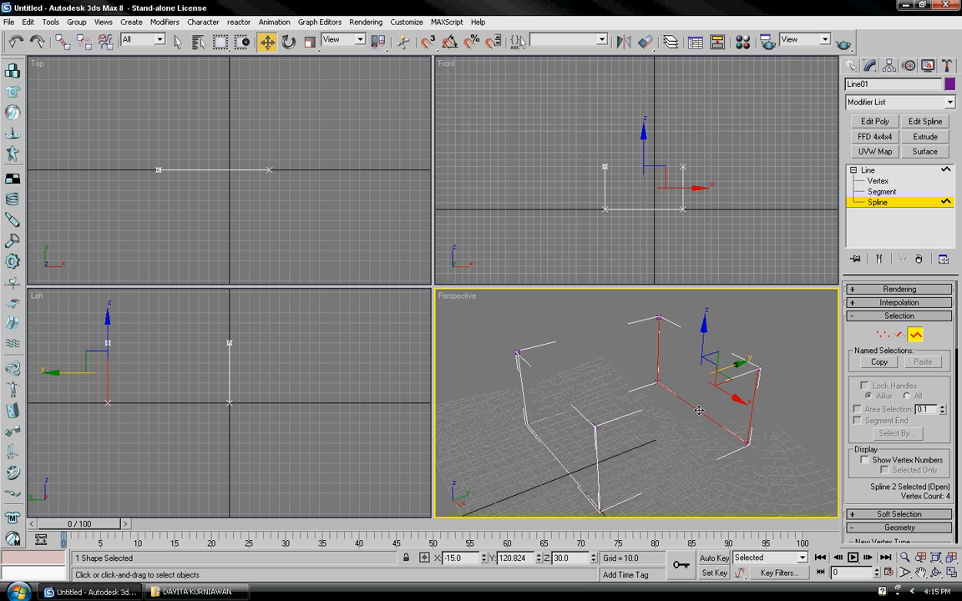
click(559, 463)
middle_drag(575, 462, 579, 437)
scroll(582, 431, down, 3)
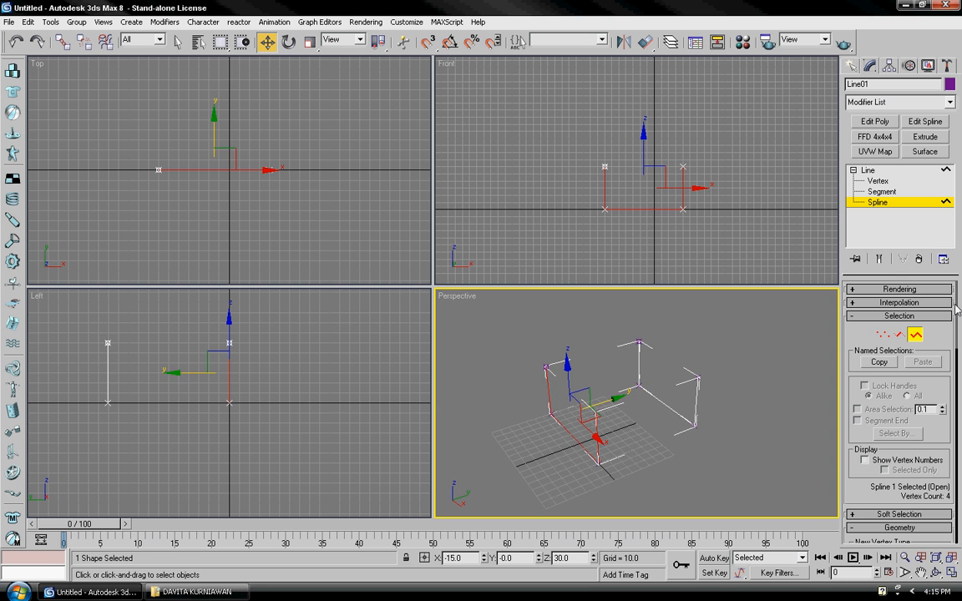
scroll(955, 299, down, 5)
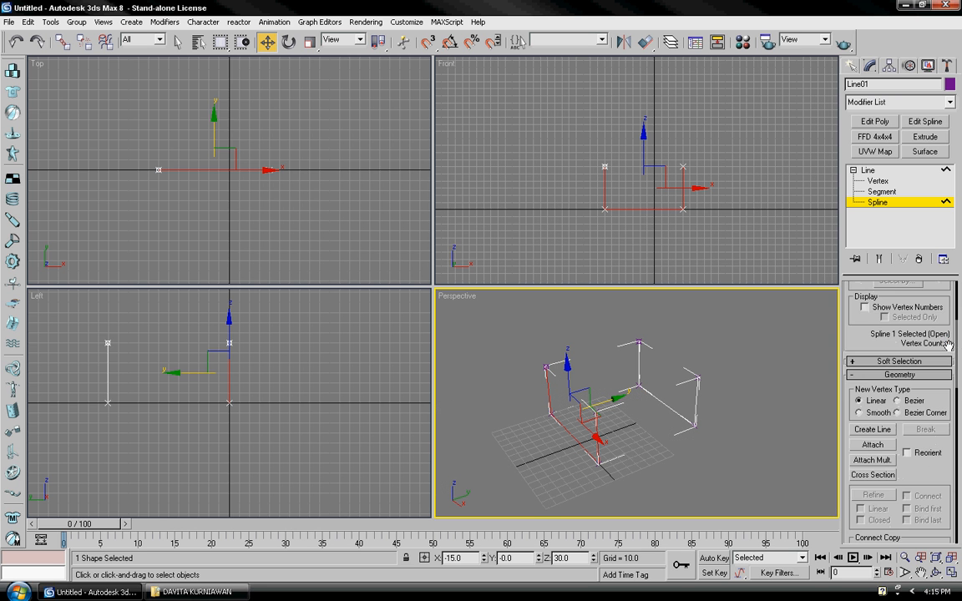
click(858, 430)
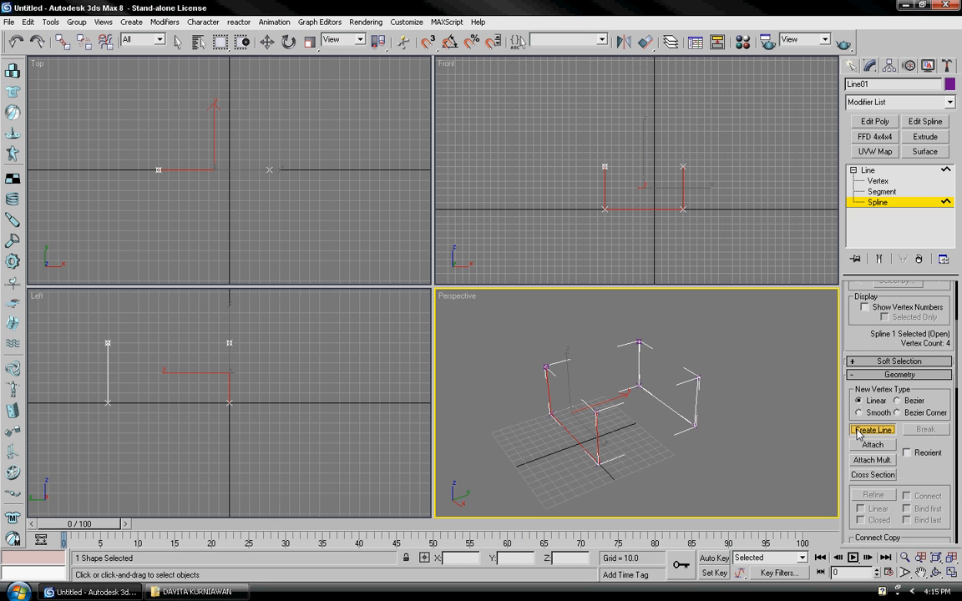
click(428, 43)
right_click(429, 43)
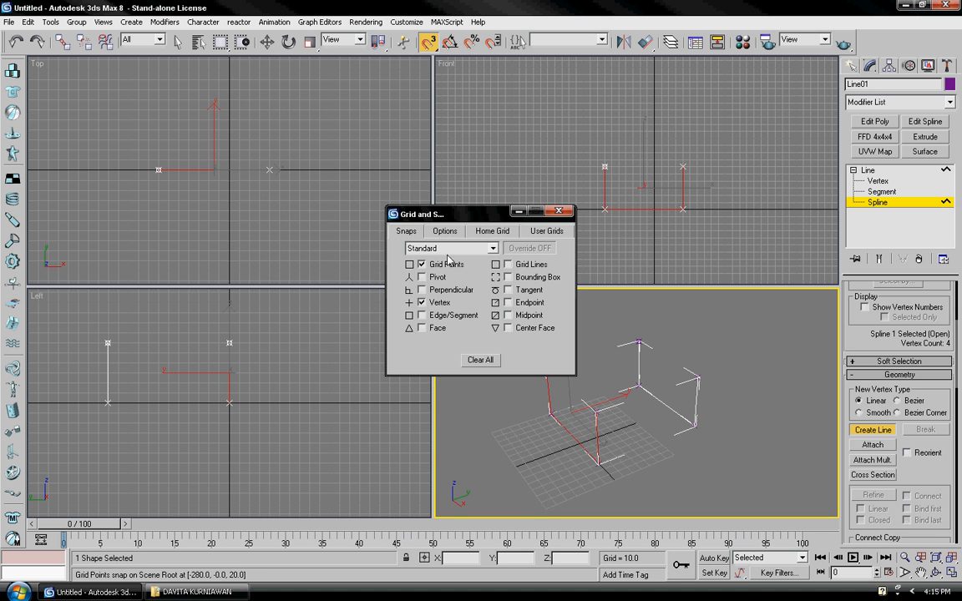
drag(483, 220, 681, 183)
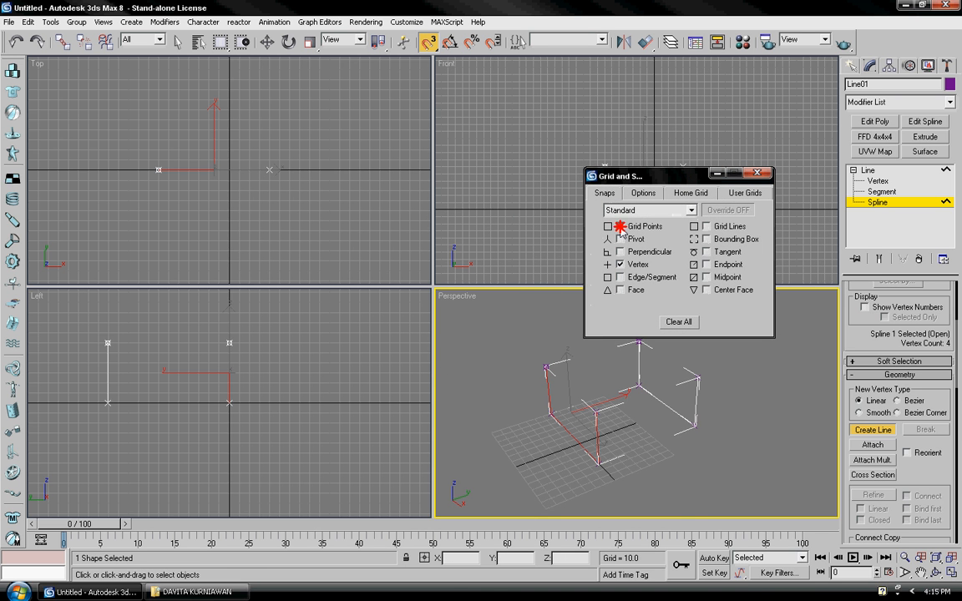
click(756, 172)
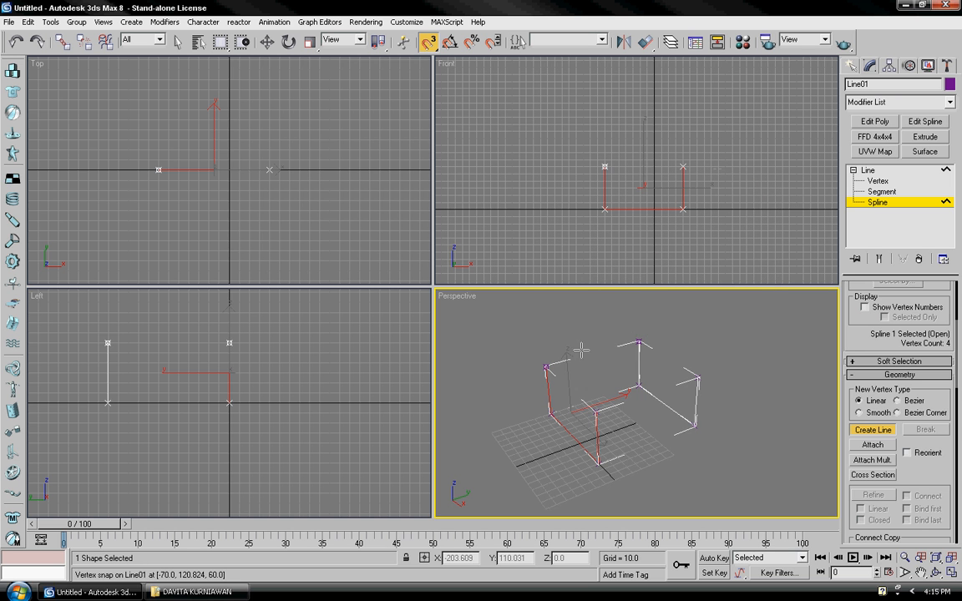
Step: Create a line joining the upper vertices of both U-shaped splines at X -70
middle_drag(581, 350, 584, 360)
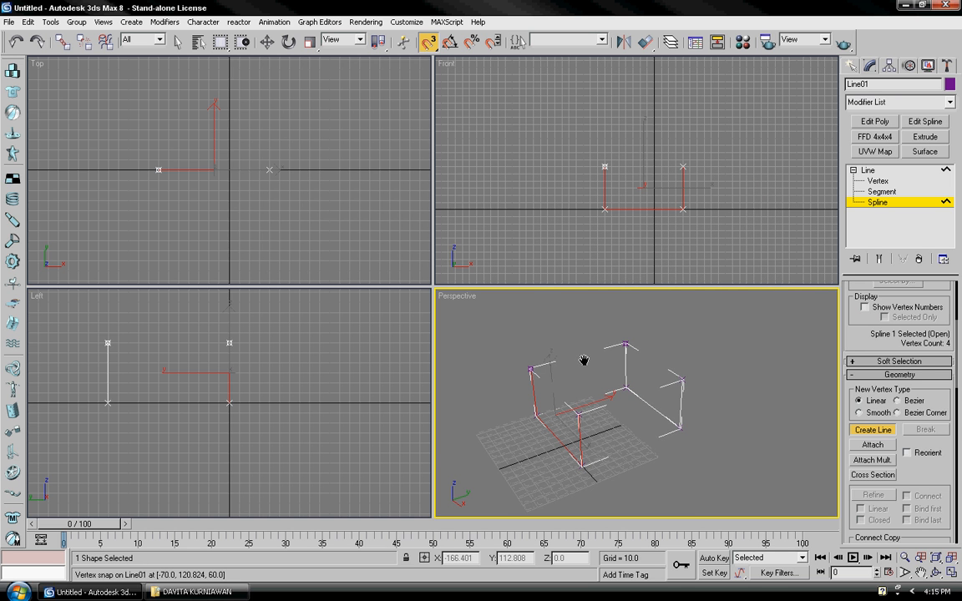
click(529, 369)
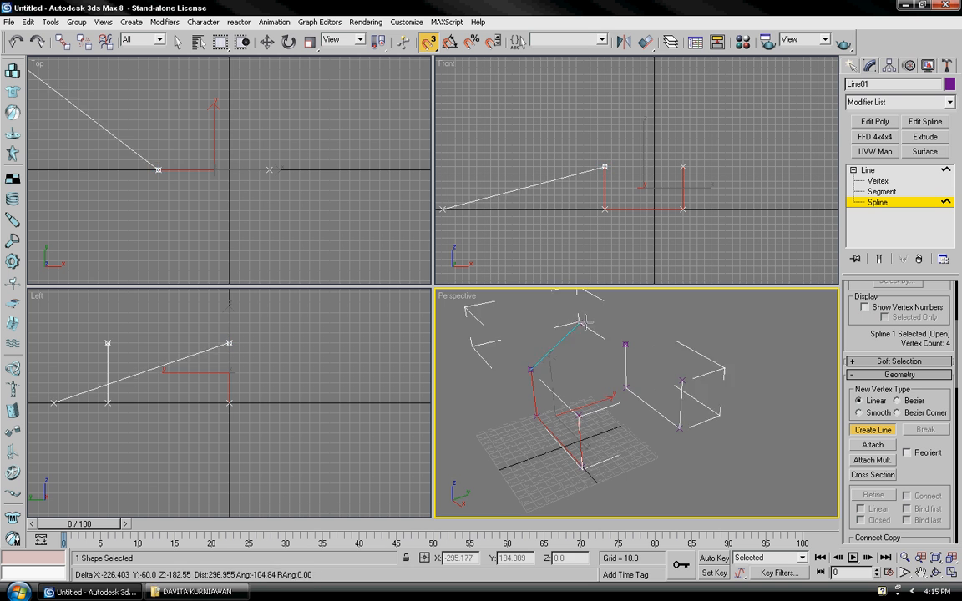
click(624, 343)
right_click(681, 326)
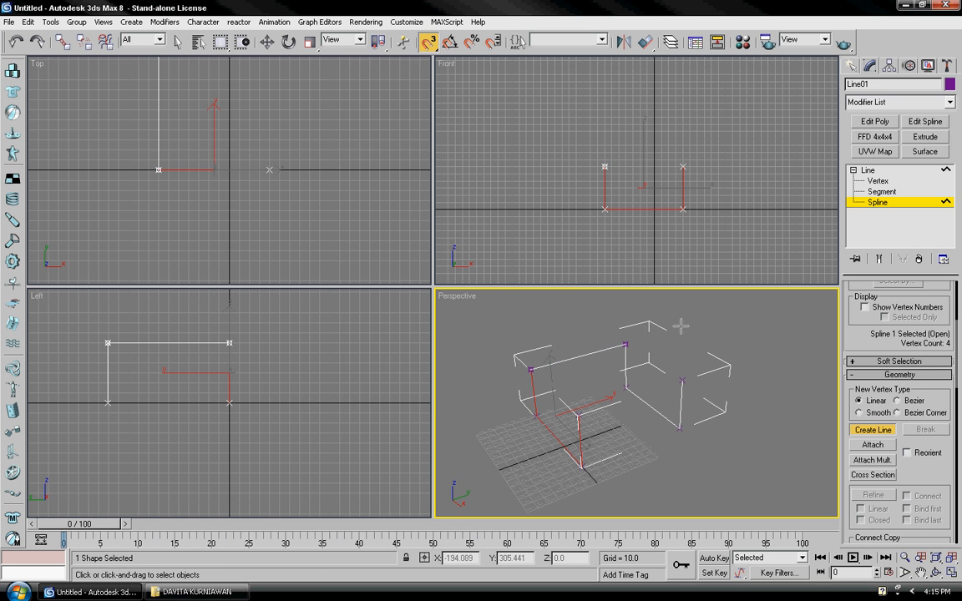
Step: Create a line joining the upper vertices of the other two uprights at X 40, with the Perspective viewport maximized
middle_drag(679, 431, 695, 415)
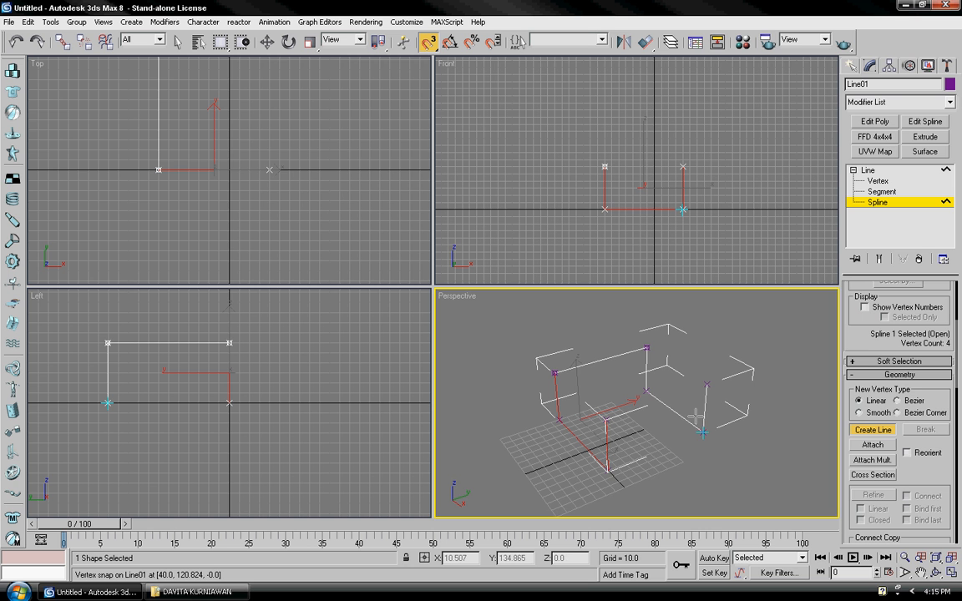
click(952, 574)
middle_drag(693, 404, 710, 417)
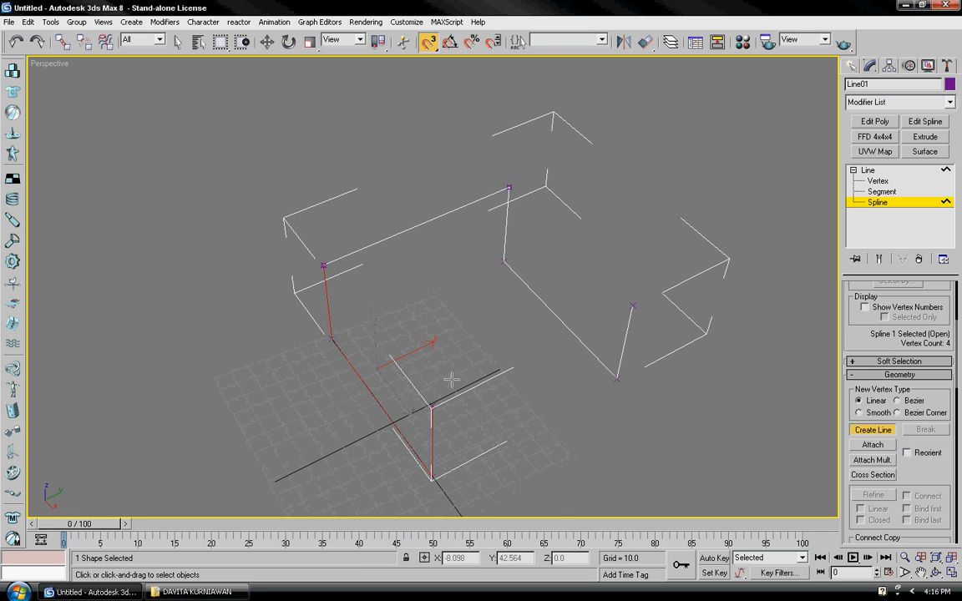
click(432, 406)
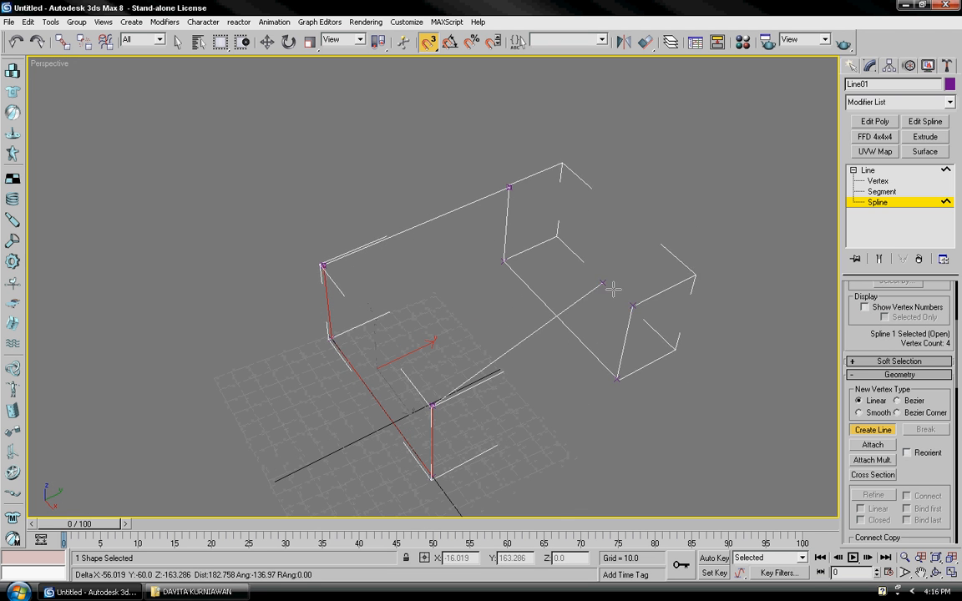
alt+middle_drag(685, 377, 629, 360)
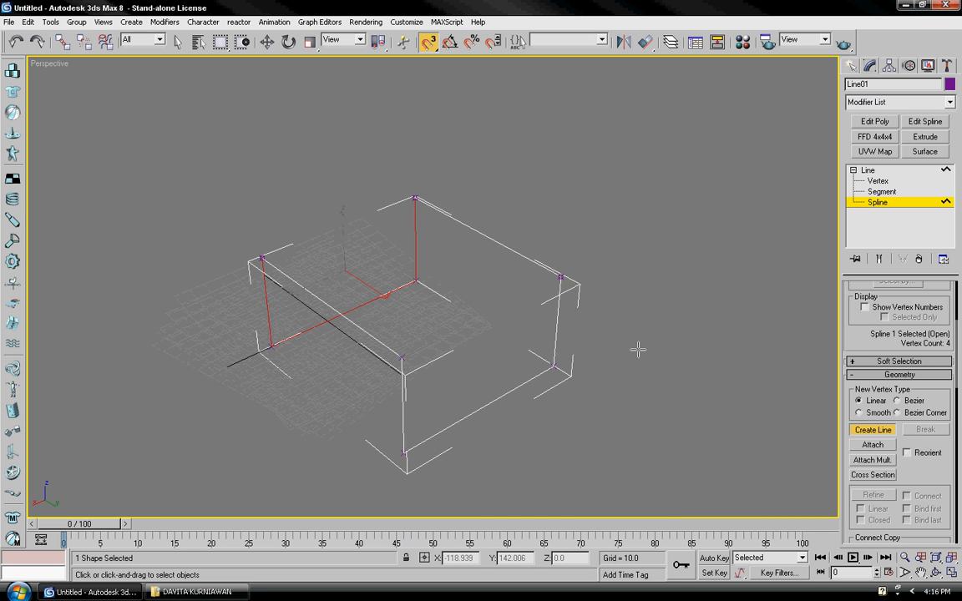
Step: Finish creating lines, select the connecting line's end vertex at the copied U-shape's X -70 upper corner, and turn snapping off
click(878, 181)
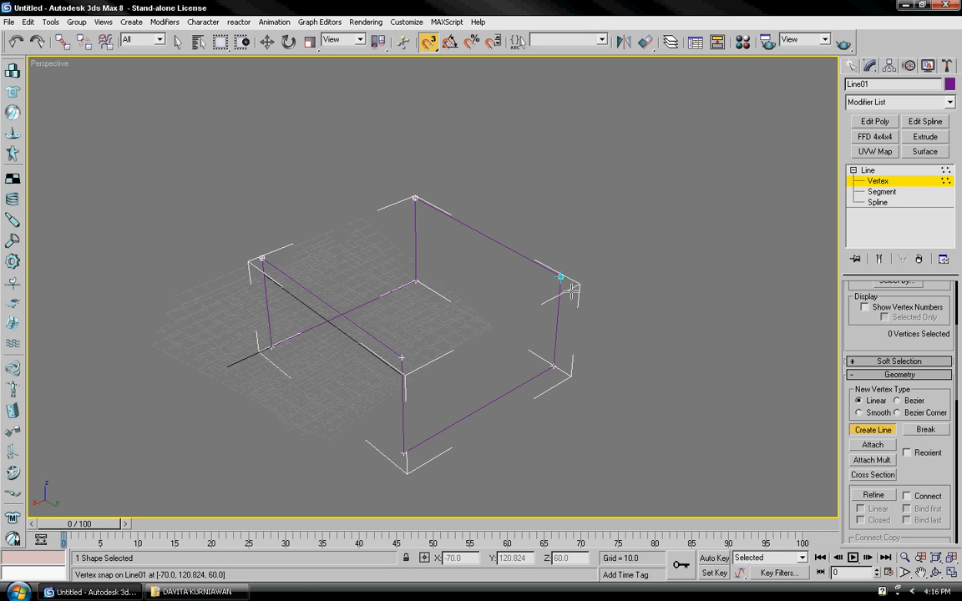
drag(560, 276, 579, 289)
right_click(607, 269)
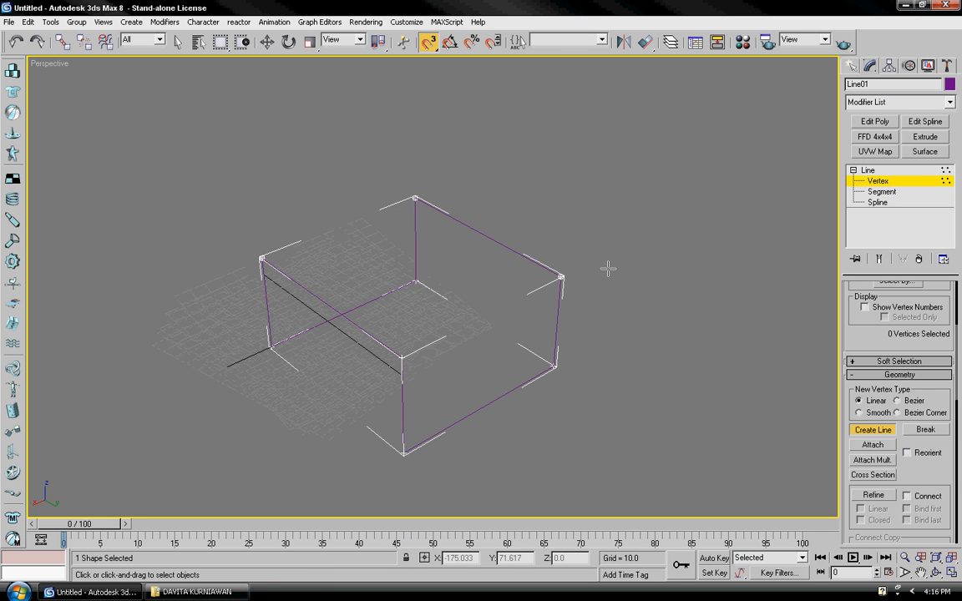
right_click(607, 269)
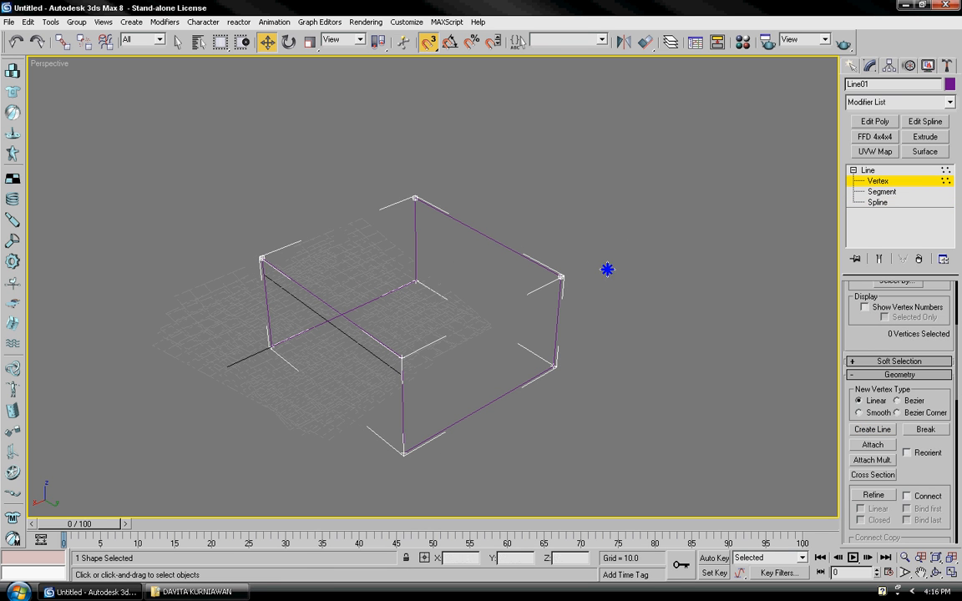
click(560, 279)
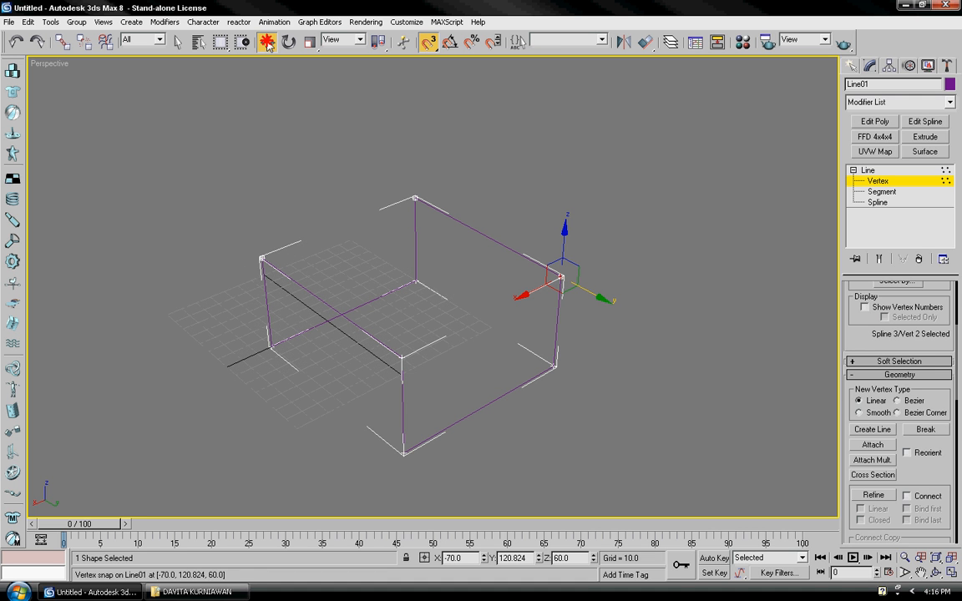
click(428, 43)
Step: Try raising the connecting line's end vertex along Z to about 104.3, and undo the move
drag(563, 254, 553, 170)
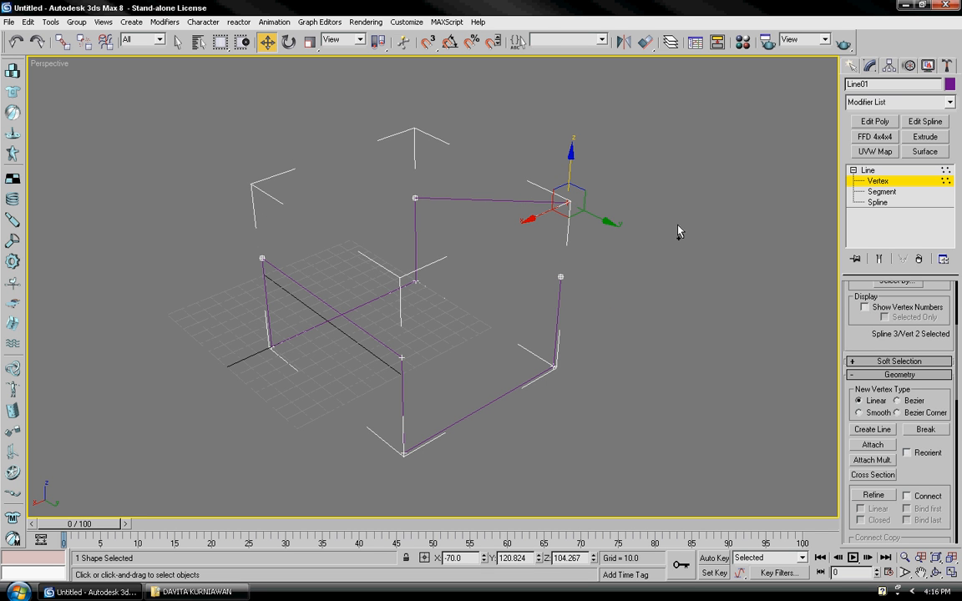
click(16, 41)
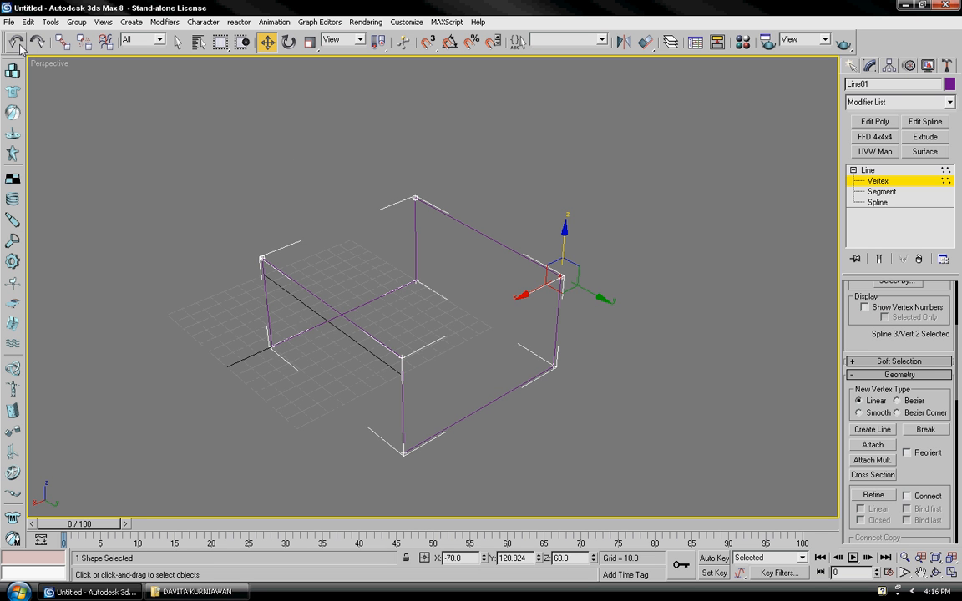
click(722, 304)
Step: Select all vertices of the spline frame and weld the coincident ones
middle_drag(695, 287, 691, 296)
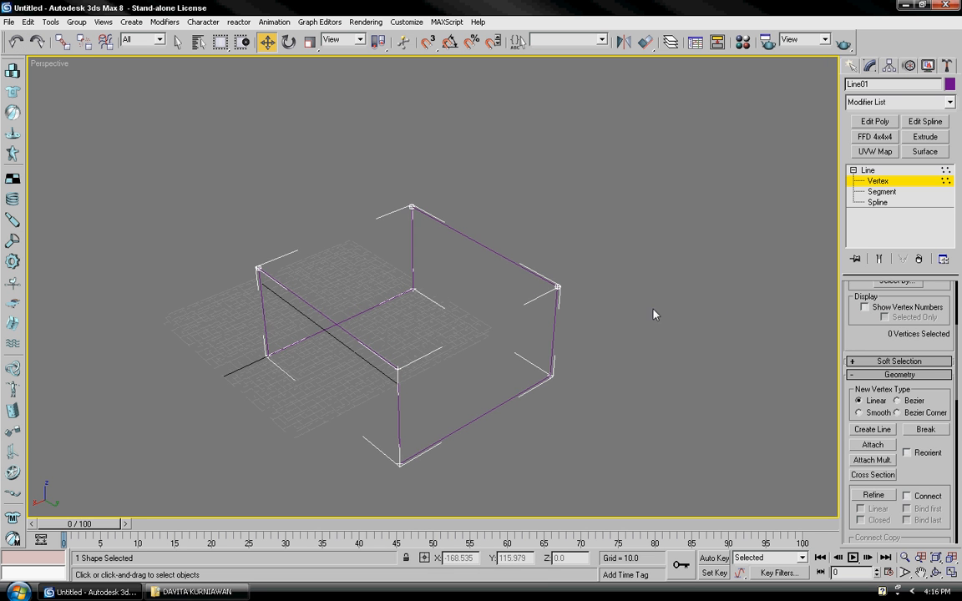
middle_drag(655, 354, 667, 304)
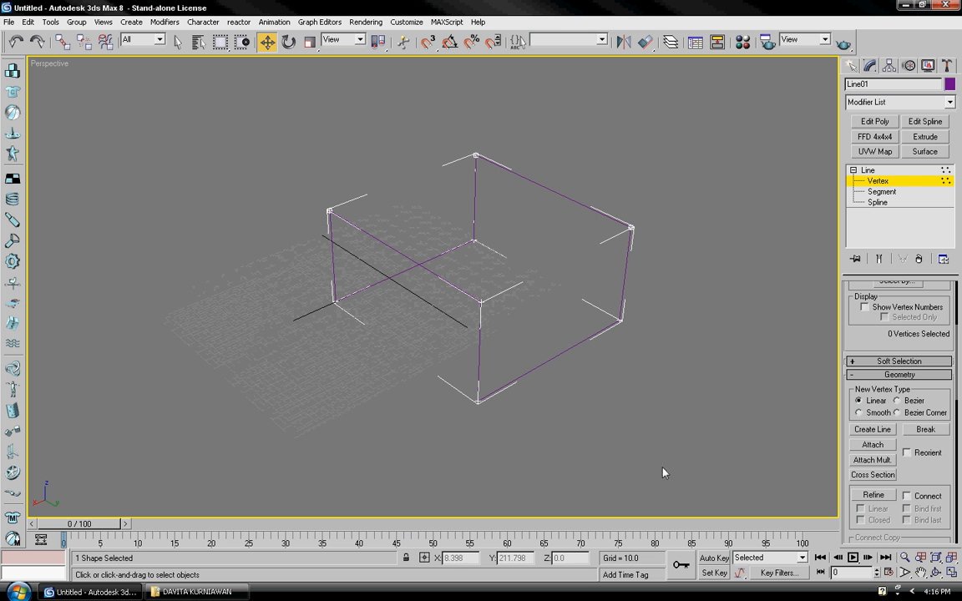
drag(723, 481, 173, 83)
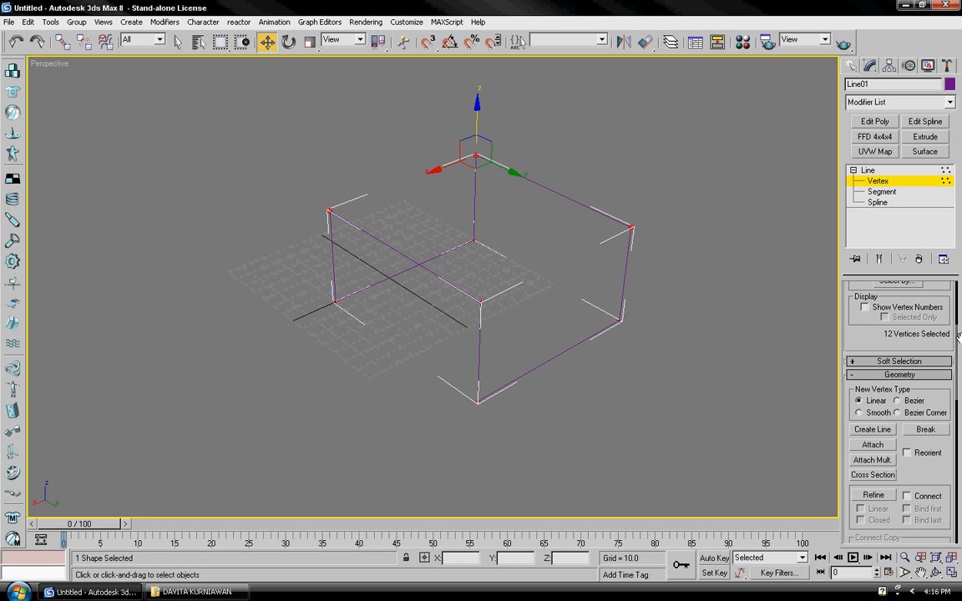
drag(958, 334, 958, 409)
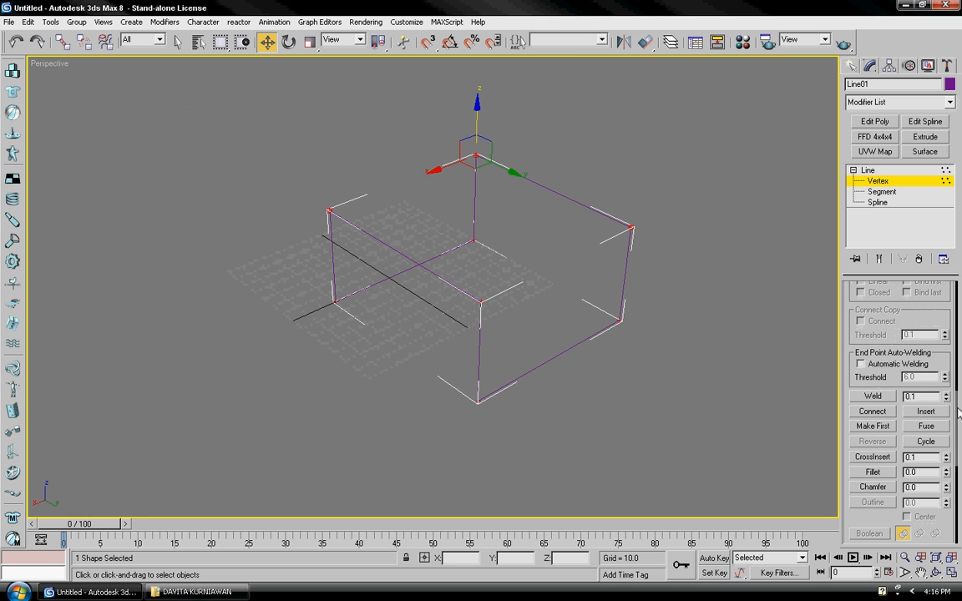
click(873, 395)
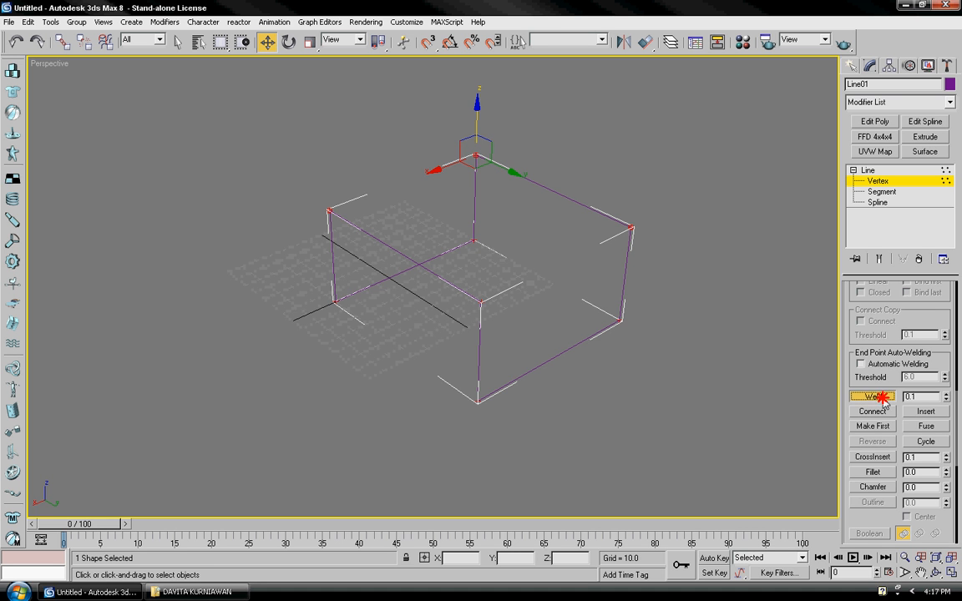
middle_drag(743, 378, 737, 403)
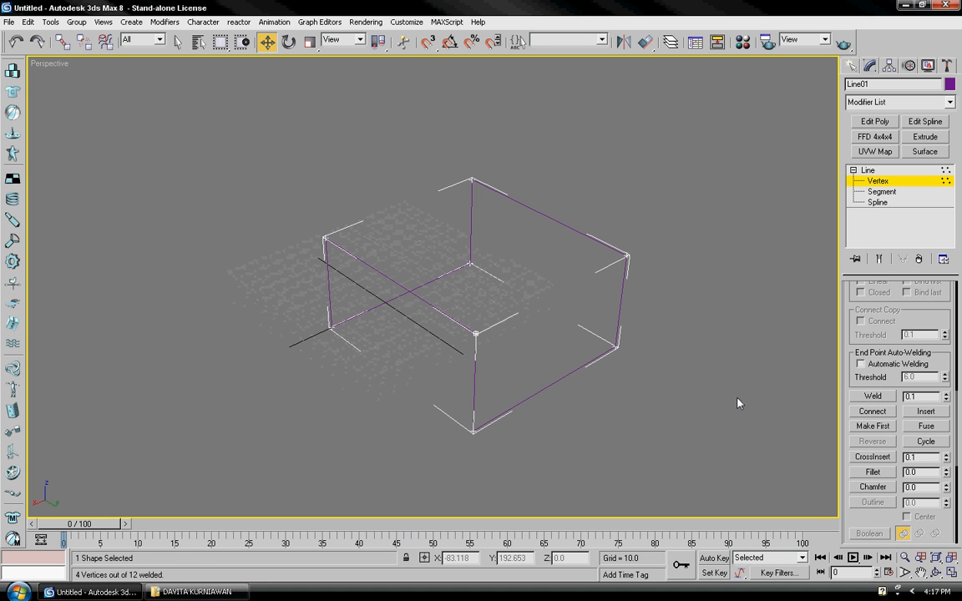
Step: Try raising the welded upper corner vertex along Z to about 63.7
click(627, 252)
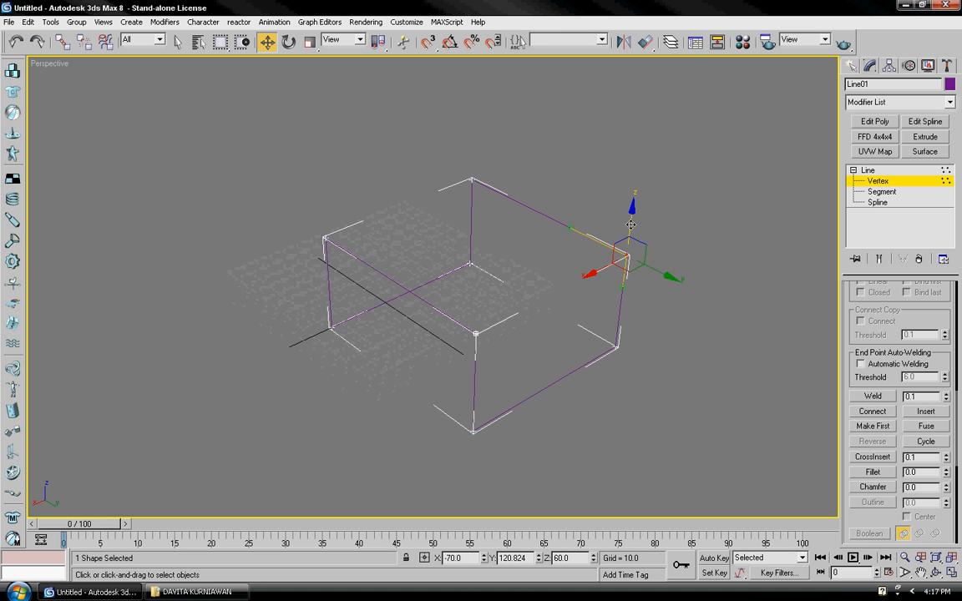
mouse_move(631, 225)
mouse_down()
mouse_move(633, 206)
mouse_move(626, 219)
mouse_up()
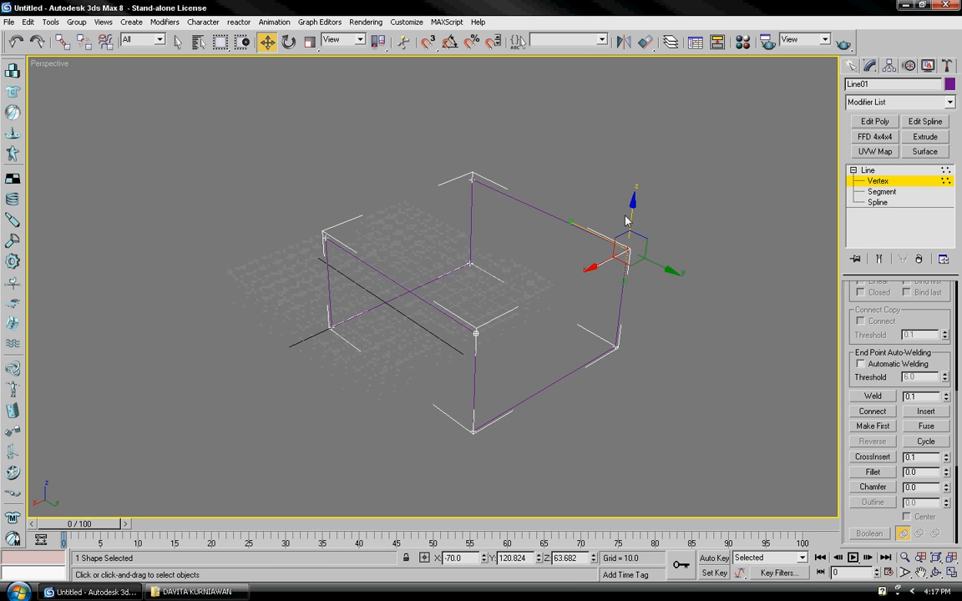
click(708, 261)
Step: Select all vertices of the frame and convert them to Corner type
scroll(710, 261, down, 4)
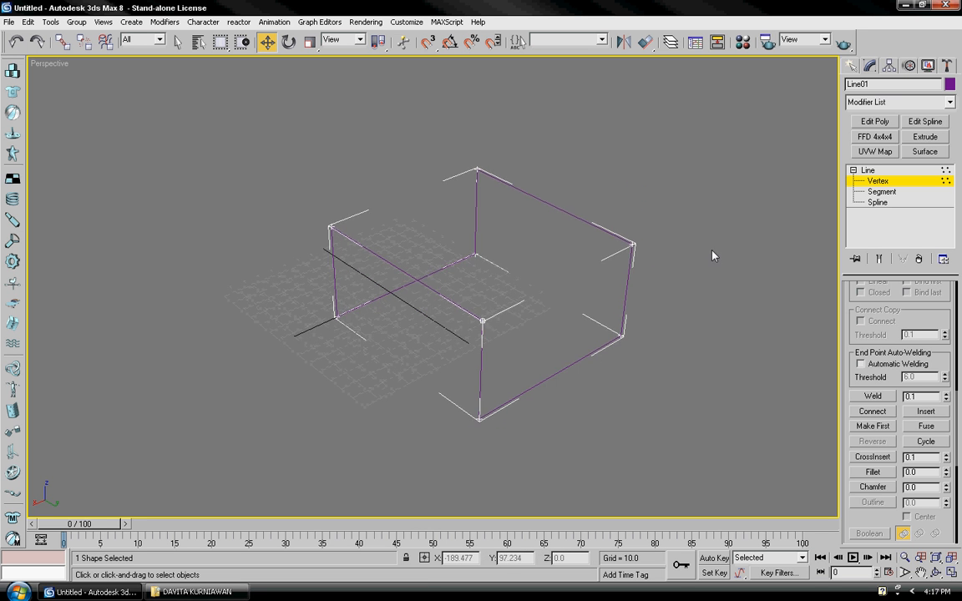
drag(685, 443, 262, 131)
click(561, 262)
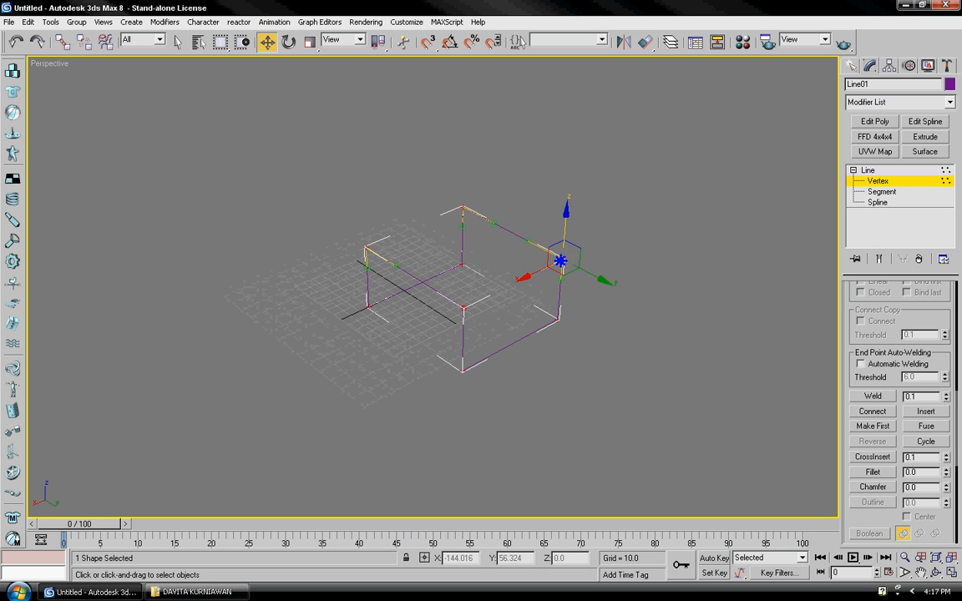
right_click(557, 257)
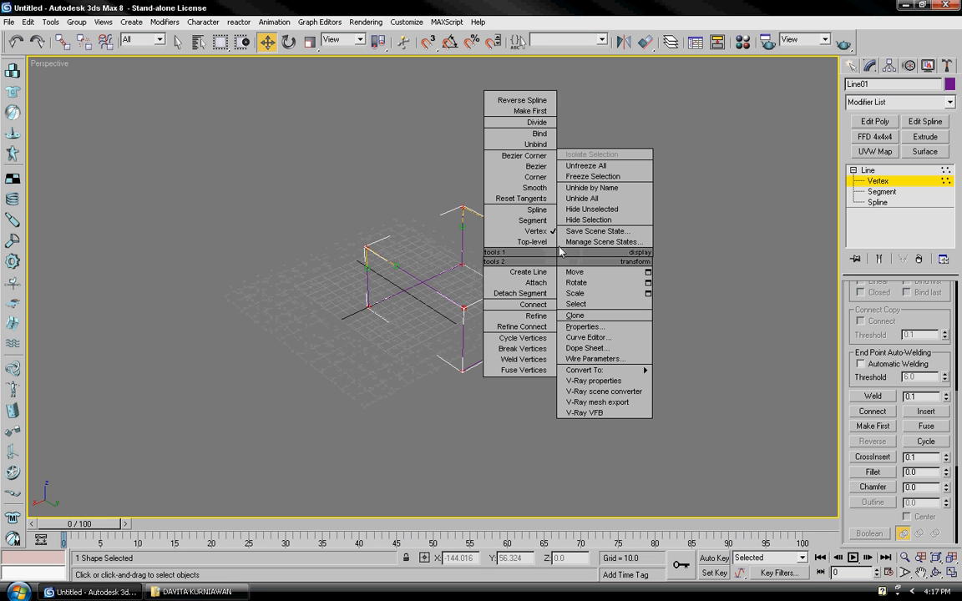
click(529, 178)
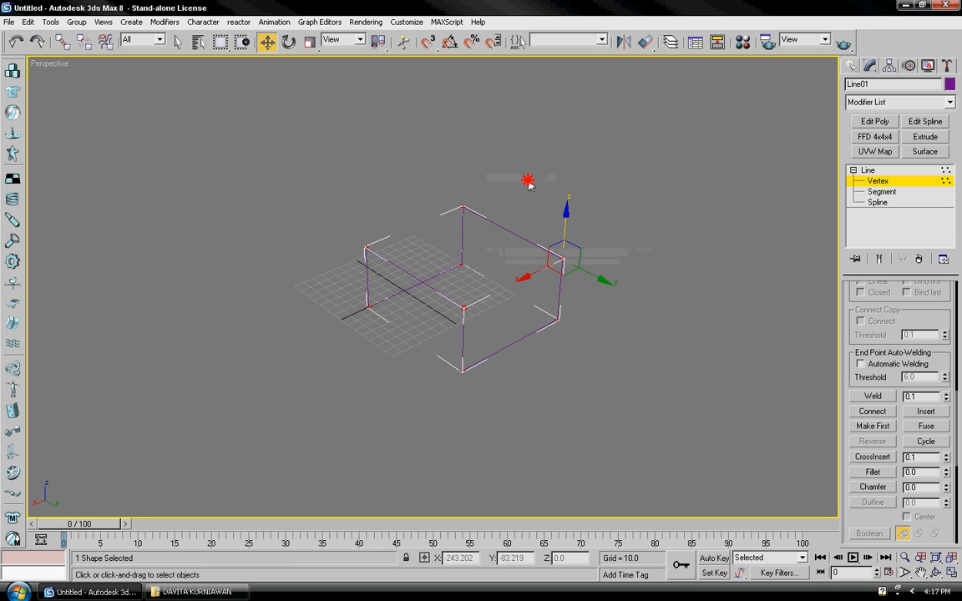
Step: Move the copied U-shape's vertices along Y toward the original to shorten the frame, and select all vertices
mouse_move(683, 268)
alt+middle_down()
mouse_move(526, 281)
mouse_move(438, 241)
mouse_move(492, 213)
mouse_move(736, 278)
mouse_move(692, 264)
mouse_move(747, 258)
mouse_move(697, 279)
mouse_move(691, 263)
alt+middle_up()
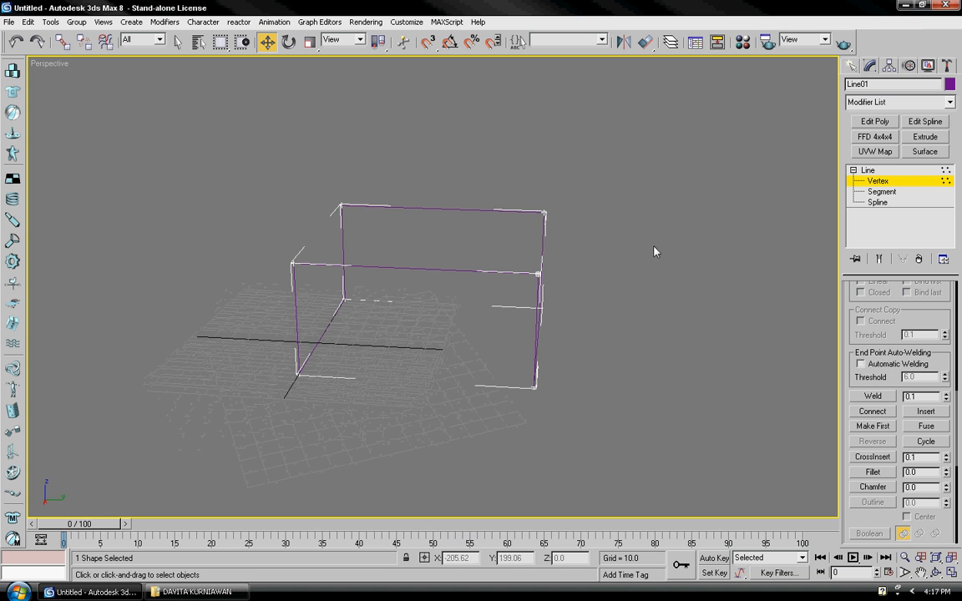
drag(598, 444, 464, 163)
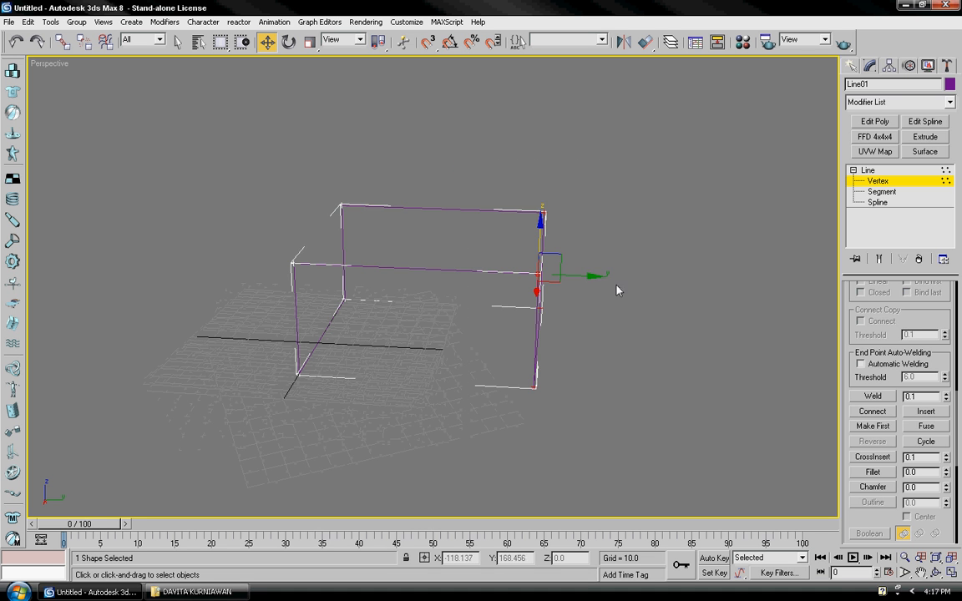
alt+middle_drag(616, 289, 646, 312)
drag(585, 302, 484, 299)
alt+middle_drag(484, 299, 534, 330)
drag(665, 412, 215, 97)
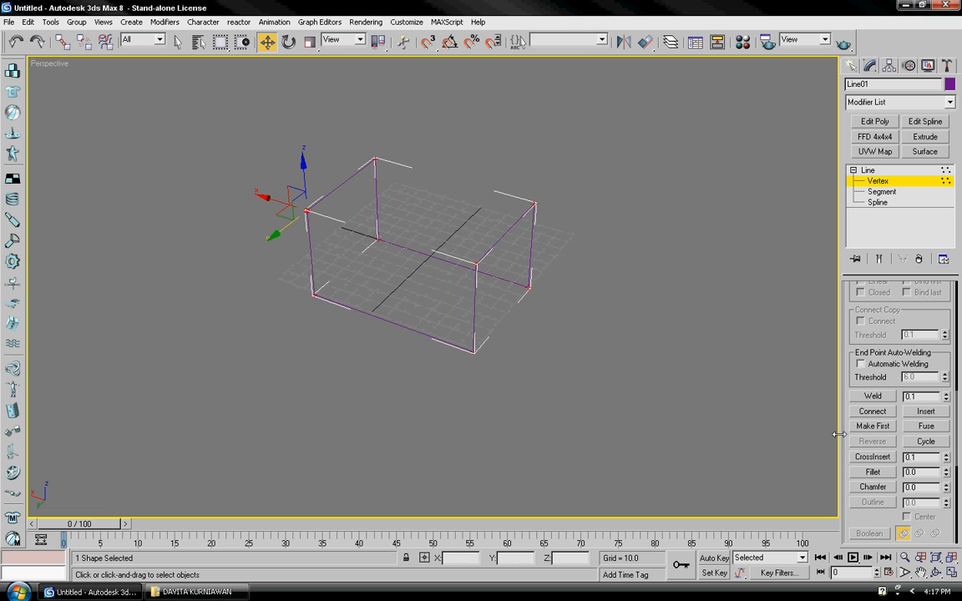
Step: Try rounding all selected corners with a freehand Fillet, and undo it
click(883, 473)
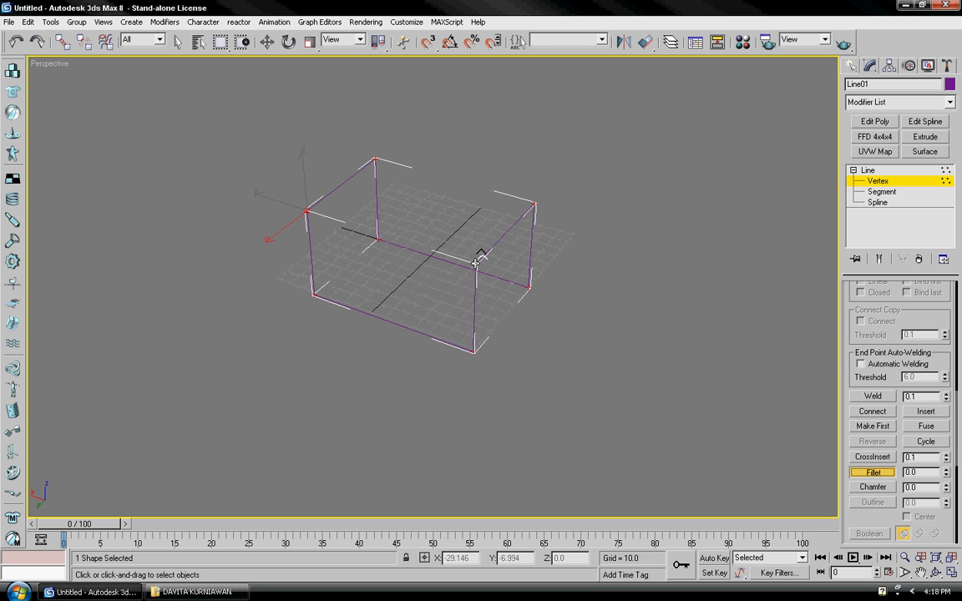
mouse_move(475, 263)
mouse_down()
mouse_move(476, 244)
mouse_move(473, 251)
mouse_up()
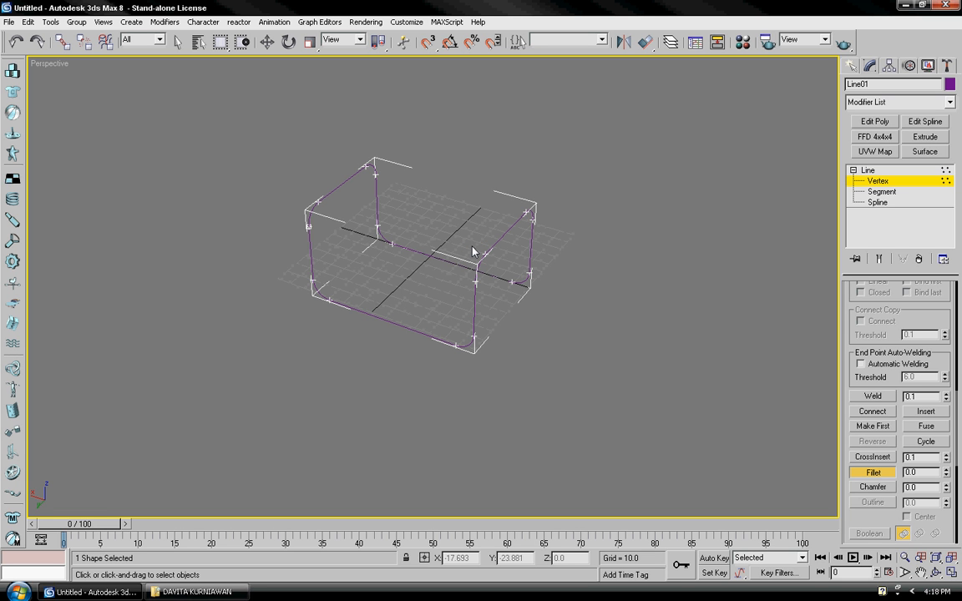
key(ctrl+z)
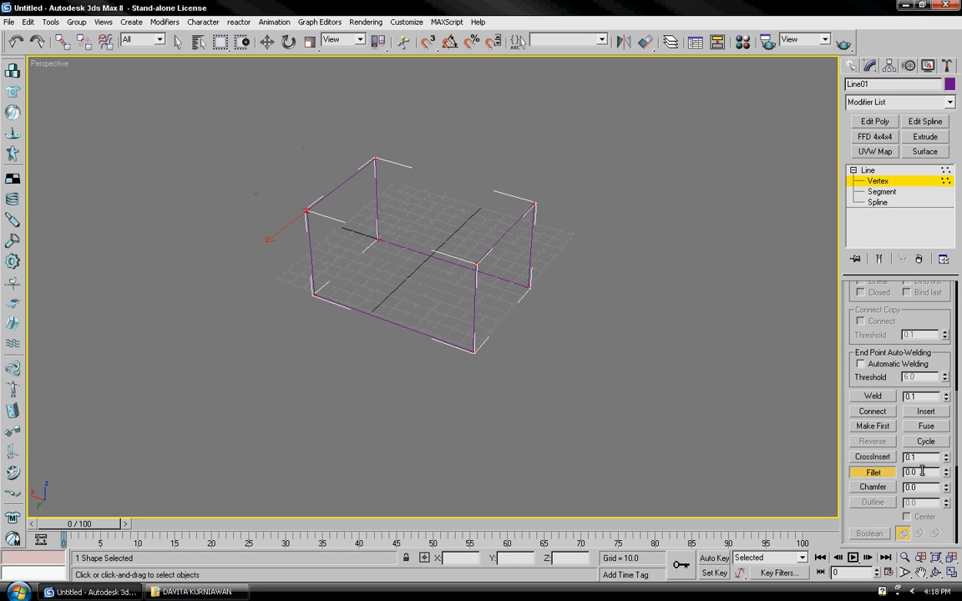
Step: Fillet all selected vertices of the frame with a value of 10
drag(921, 472, 895, 475)
text(10)
key(Return)
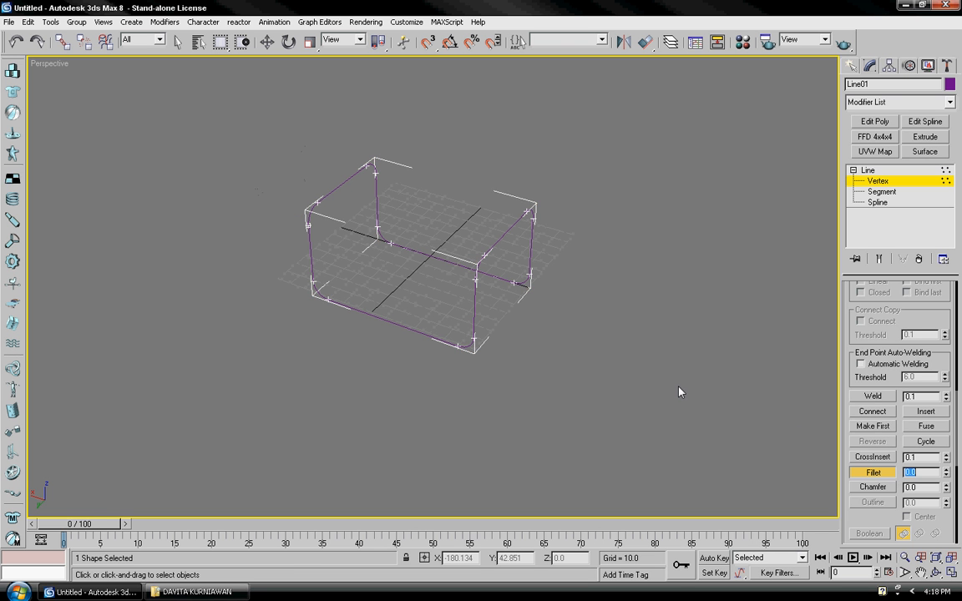
alt+middle_drag(678, 391, 506, 365)
scroll(560, 363, up, 3)
scroll(558, 362, up, 3)
scroll(513, 355, down, 3)
Step: Return to the Line's object level and enable its rendering thickness in both the renderer and the viewport
click(867, 170)
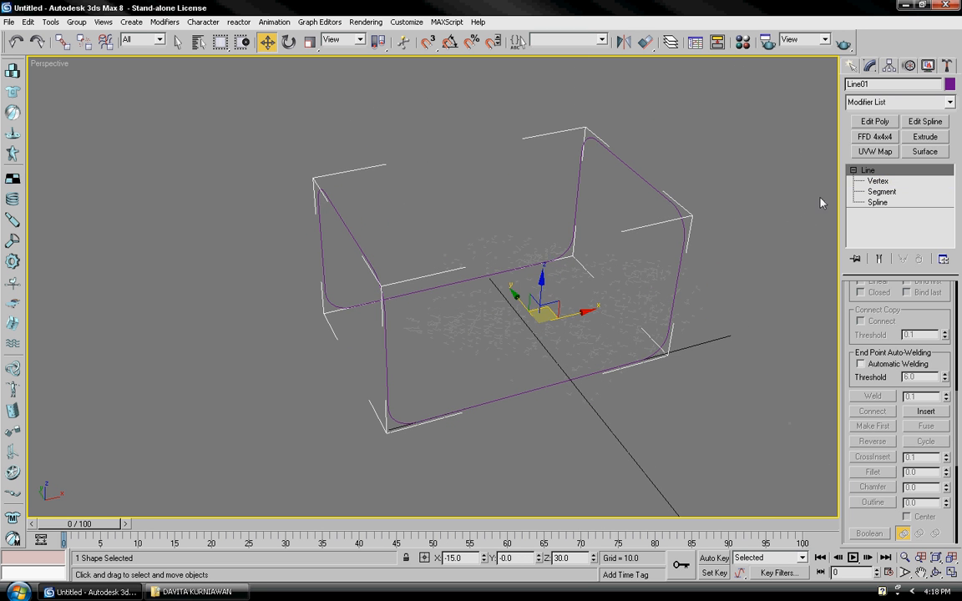
alt+middle_drag(820, 202, 628, 236)
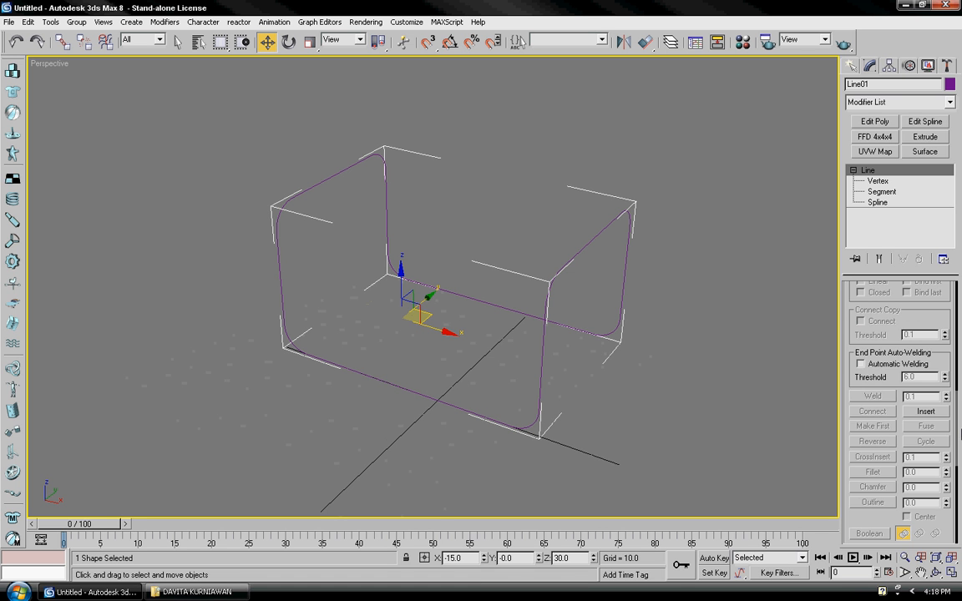
drag(958, 434, 958, 280)
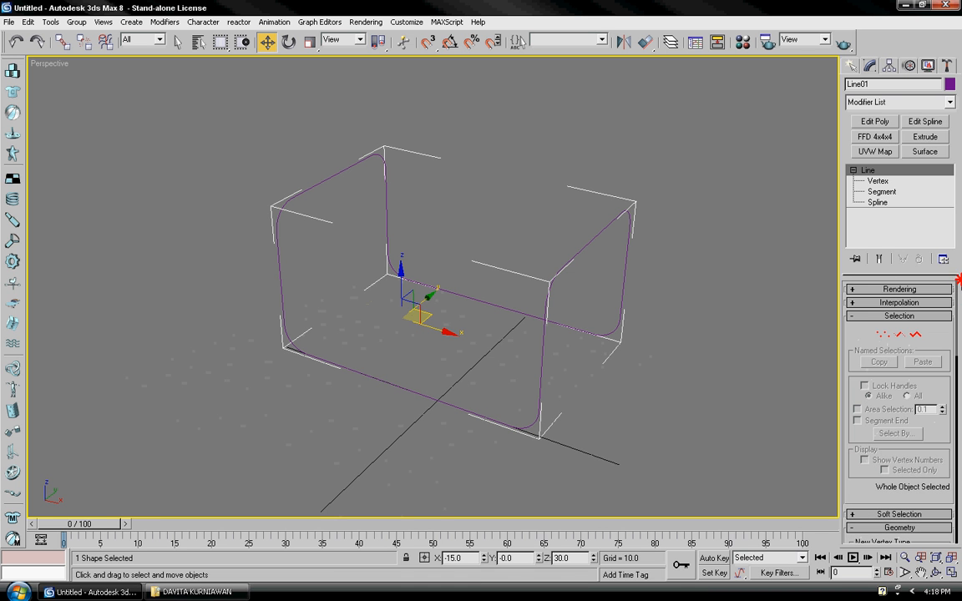
click(853, 290)
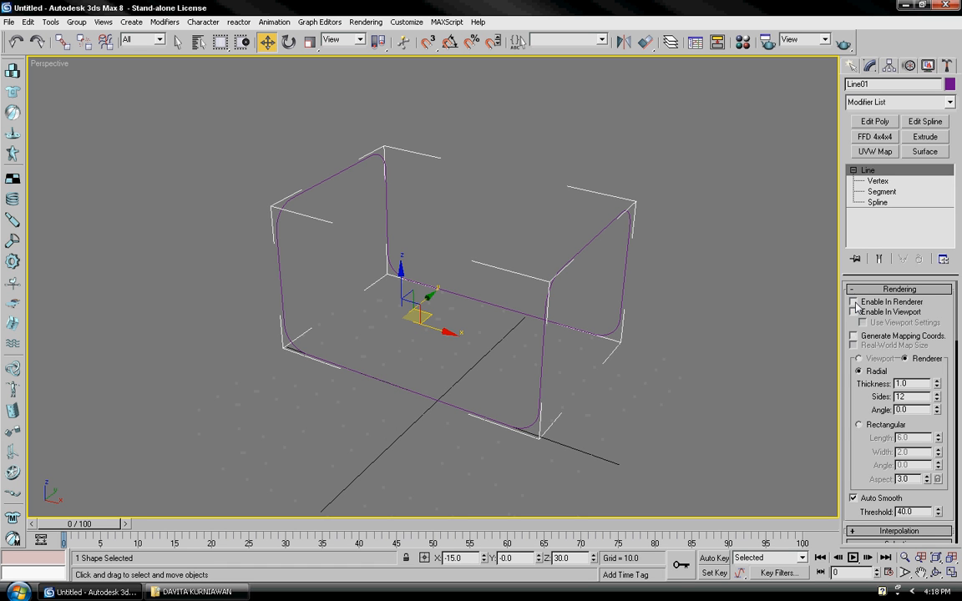
click(853, 302)
click(853, 312)
alt+middle_drag(765, 324, 727, 312)
scroll(728, 312, up, 5)
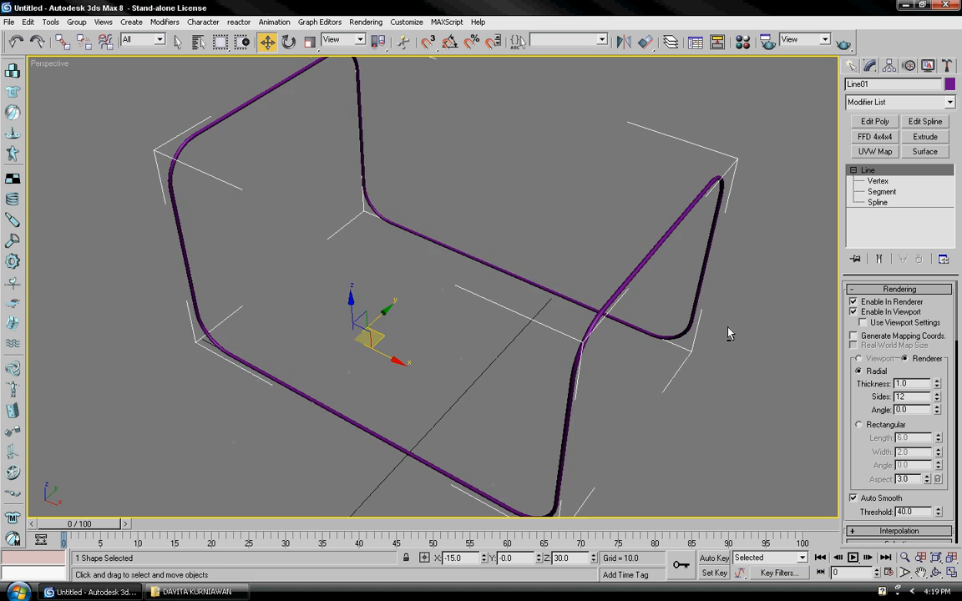
scroll(728, 318, down, 3)
mouse_move(729, 318)
alt+middle_down()
mouse_move(719, 318)
mouse_move(739, 318)
alt+middle_up()
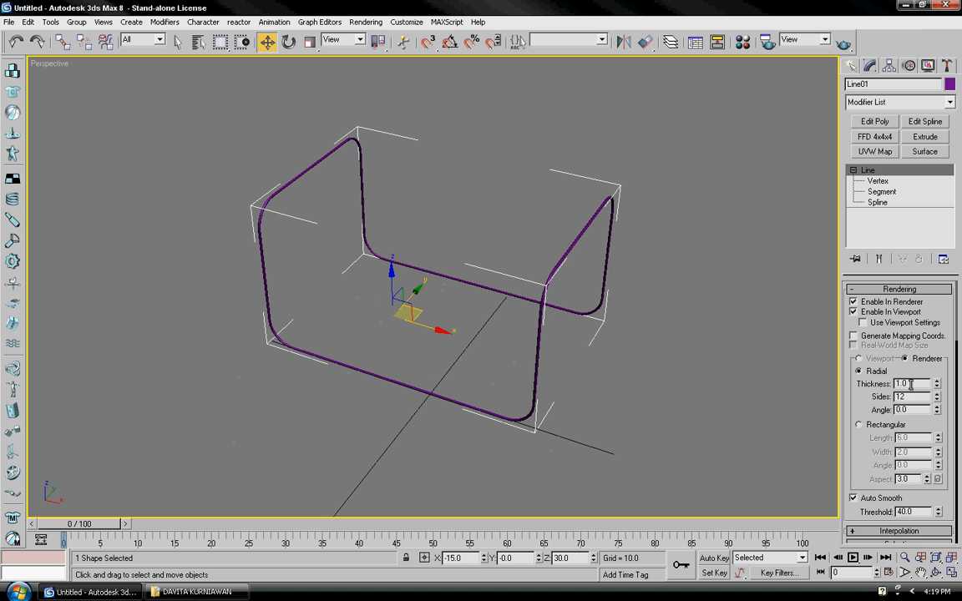
Step: Set the frame's radial thickness to 4 and switch its rendered cross-section to Rectangular
drag(911, 384, 869, 380)
text(4)
key(Return)
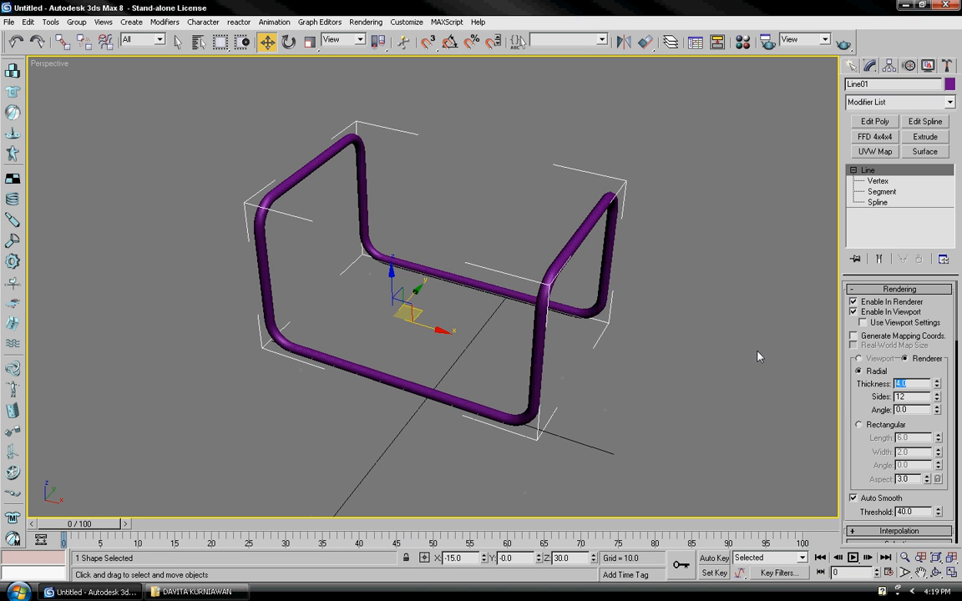
alt+middle_drag(757, 356, 701, 341)
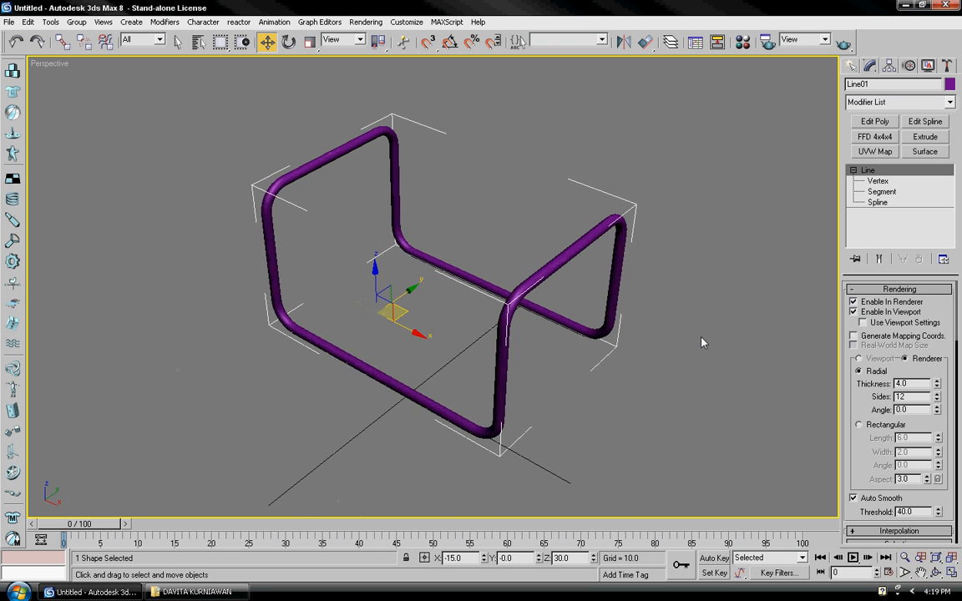
click(860, 425)
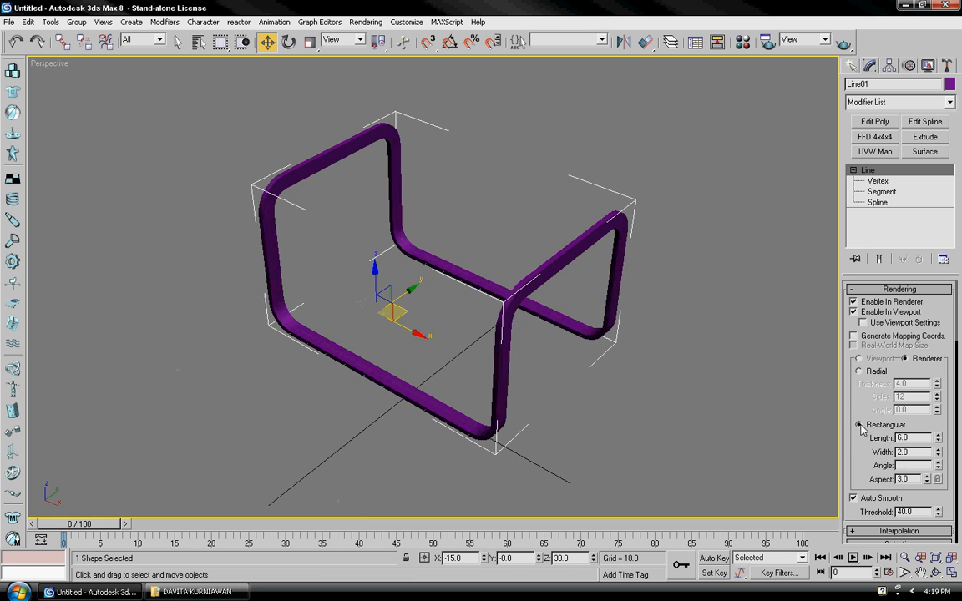
alt+middle_drag(798, 409, 758, 403)
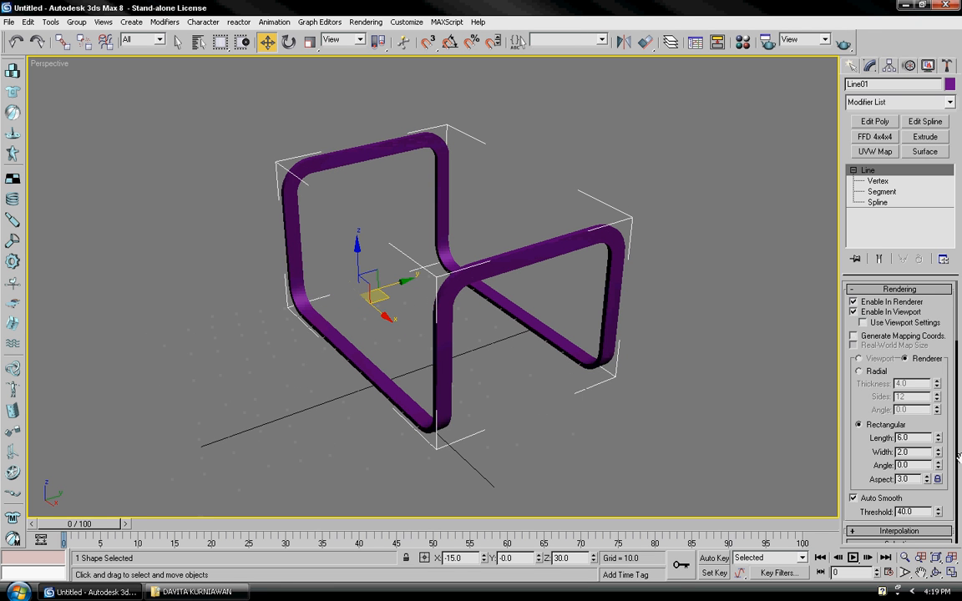
Step: Set the length and width of the frame's rectangular rendering cross-section to 4 each
drag(924, 439, 873, 438)
text(5)
drag(912, 451, 874, 452)
text(4)
key(Return)
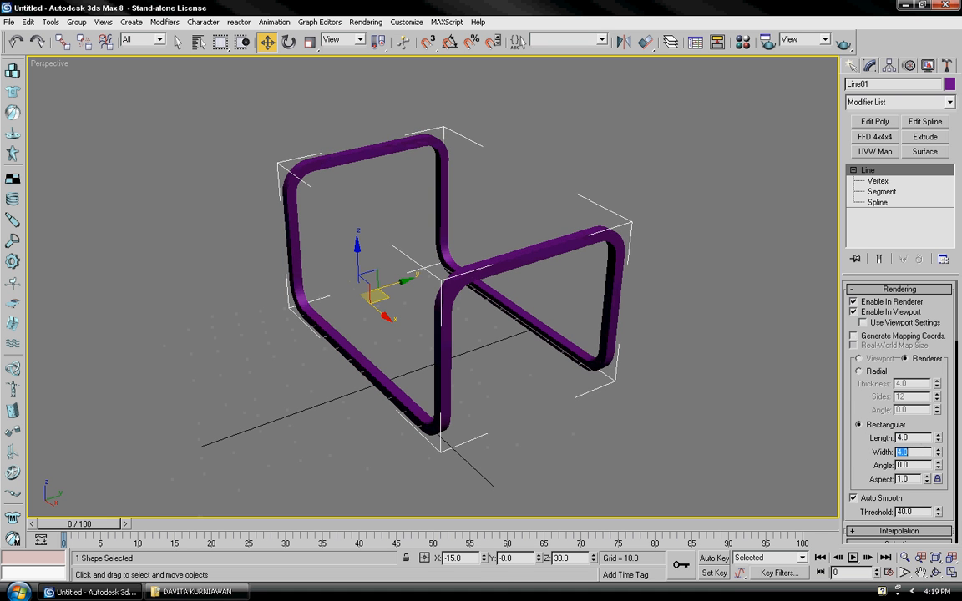
Step: Switch the viewport to the Front view and activate the Line spline tool for drawing over the frame
alt+middle_drag(653, 384, 723, 391)
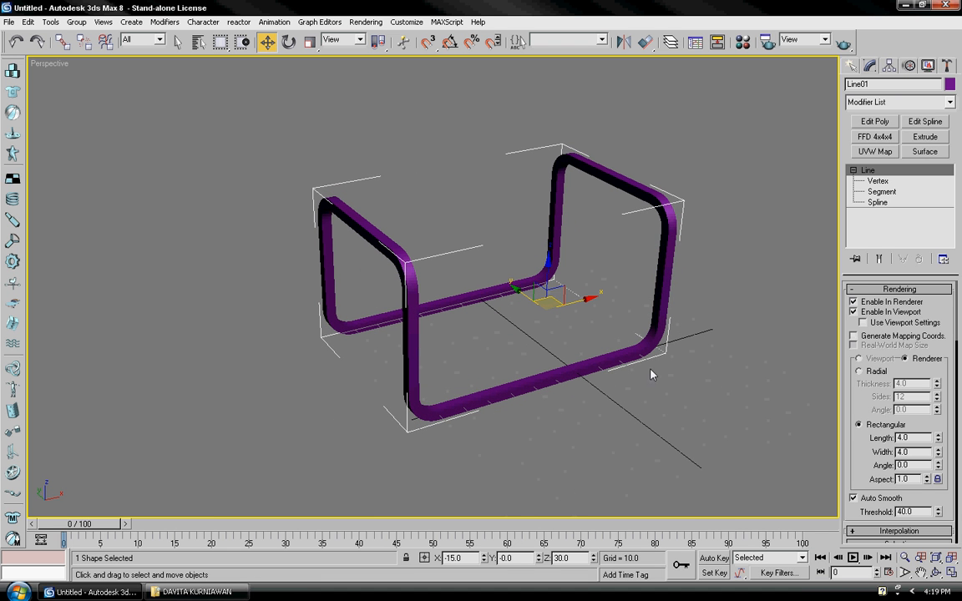
right_click(46, 68)
mouse_move(60, 71)
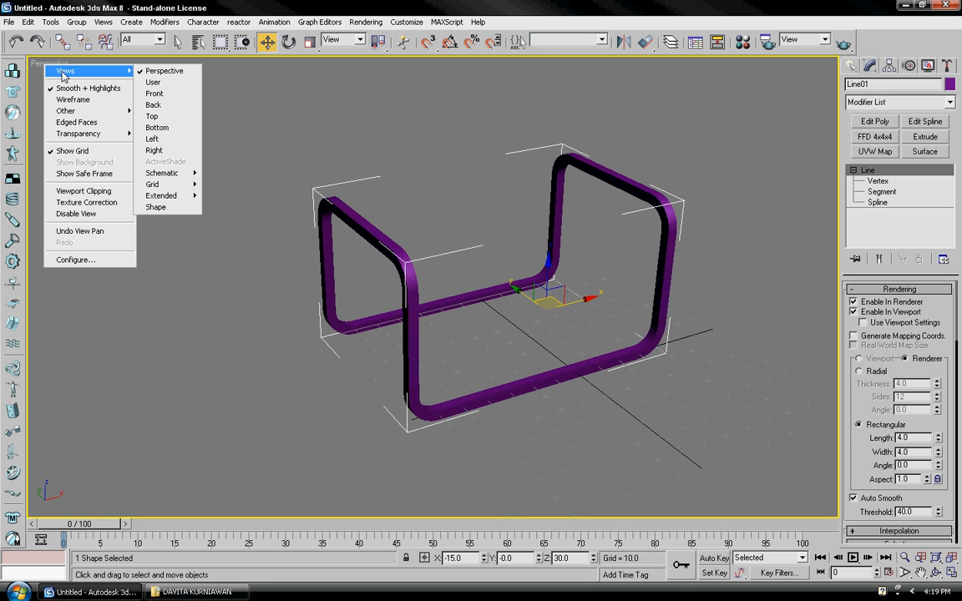
click(156, 93)
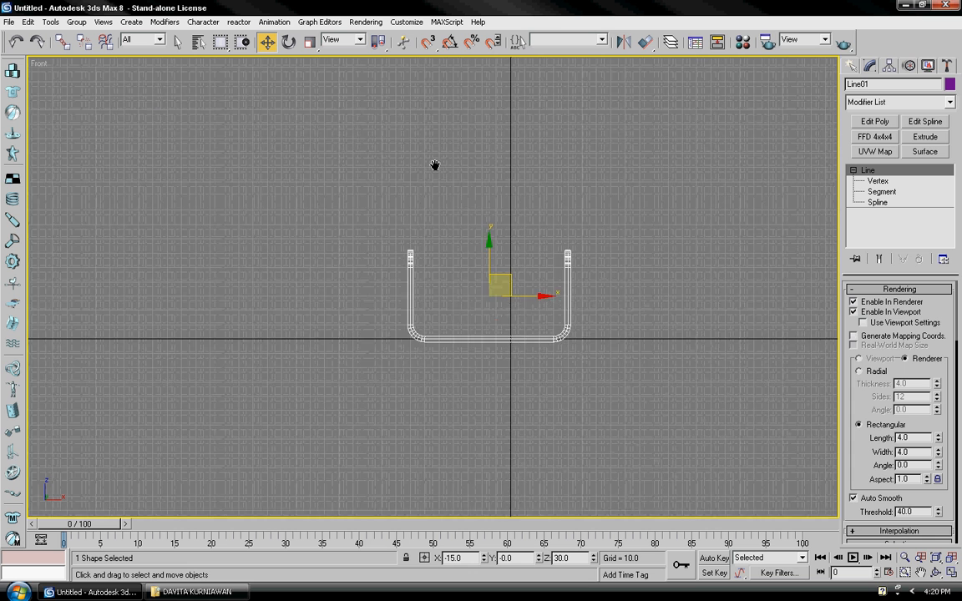
scroll(511, 216, up, 3)
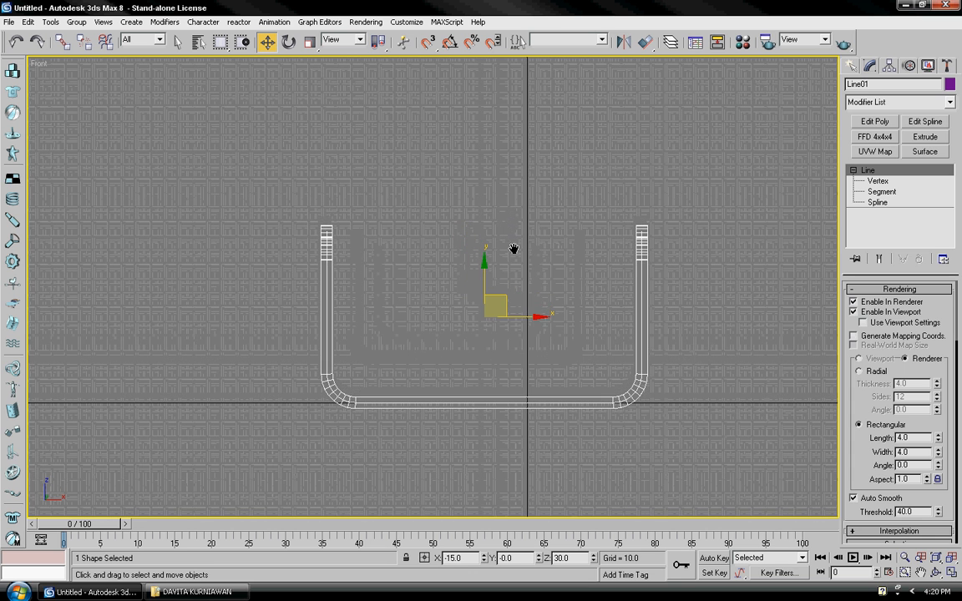
middle_drag(513, 253, 618, 271)
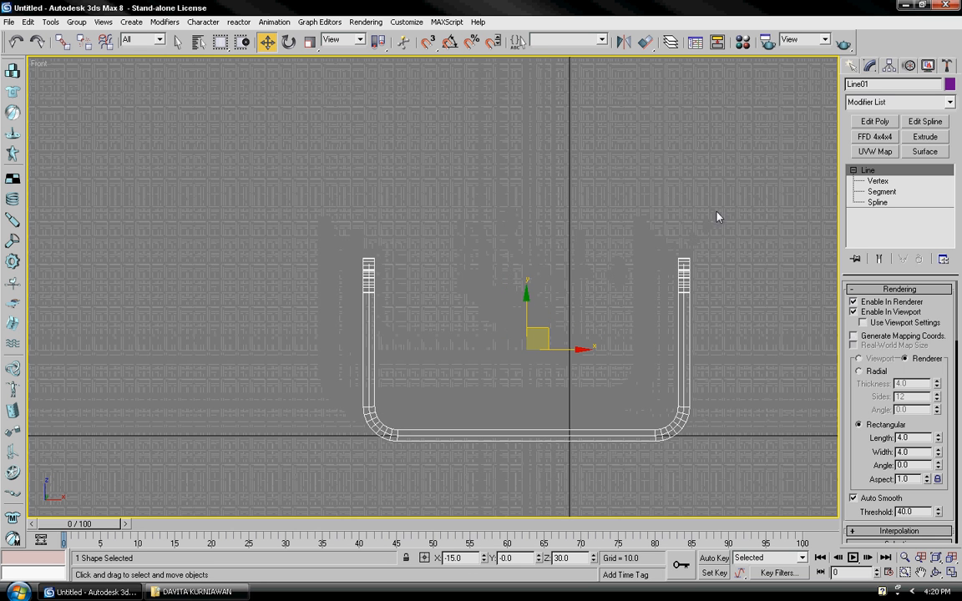
middle_drag(671, 223, 610, 188)
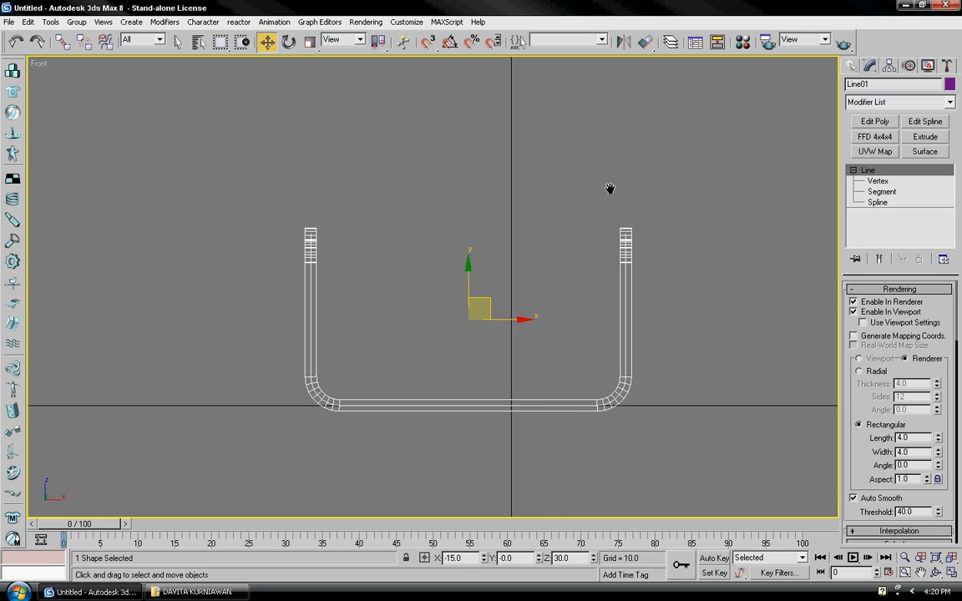
click(852, 66)
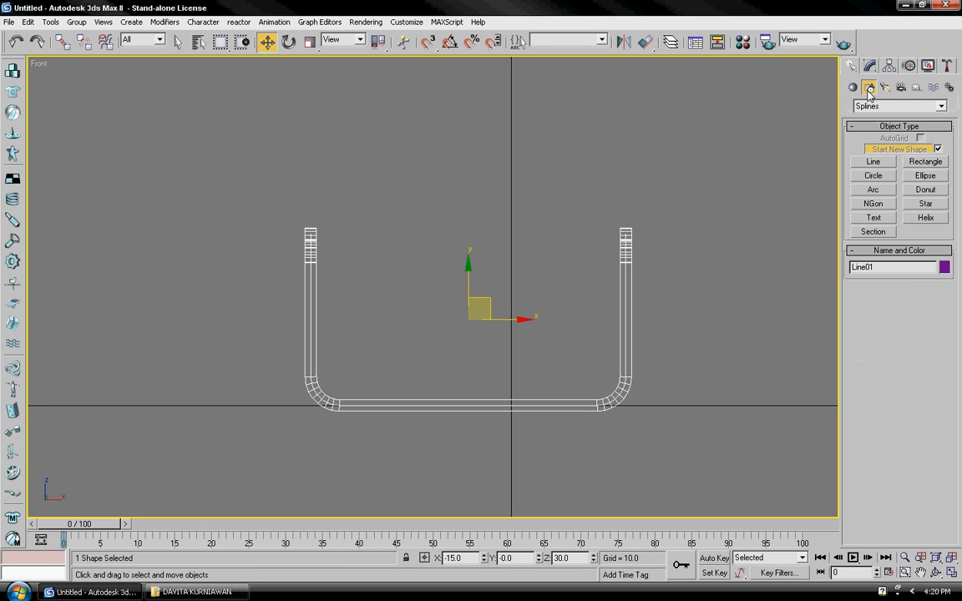
click(872, 162)
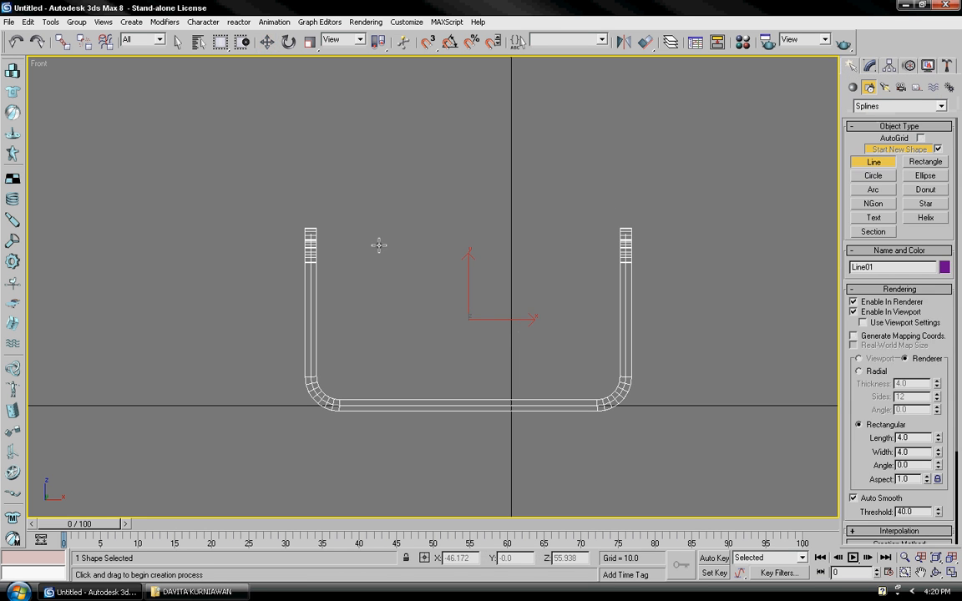
scroll(367, 251, up, 3)
middle_drag(364, 254, 333, 263)
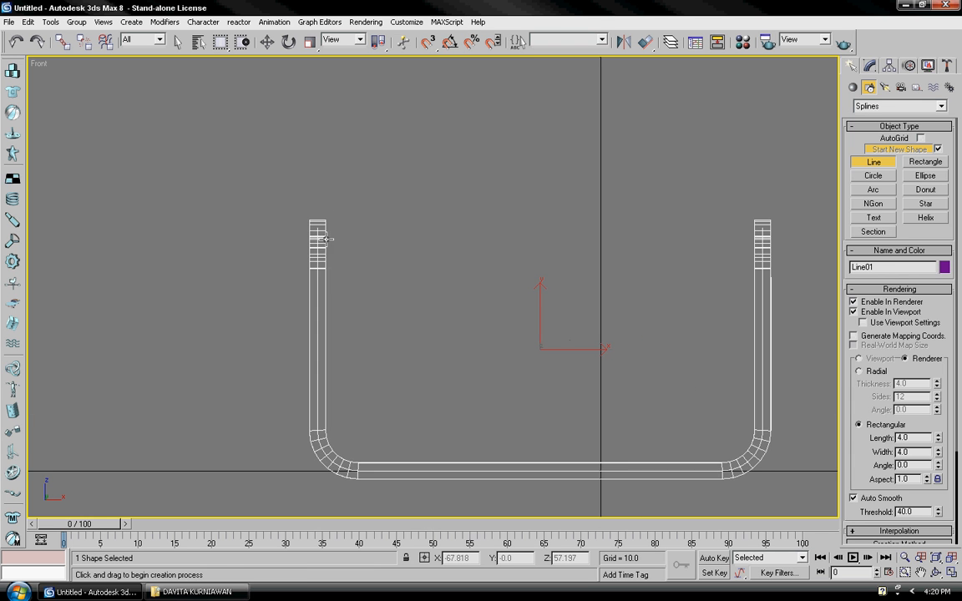
click(325, 240)
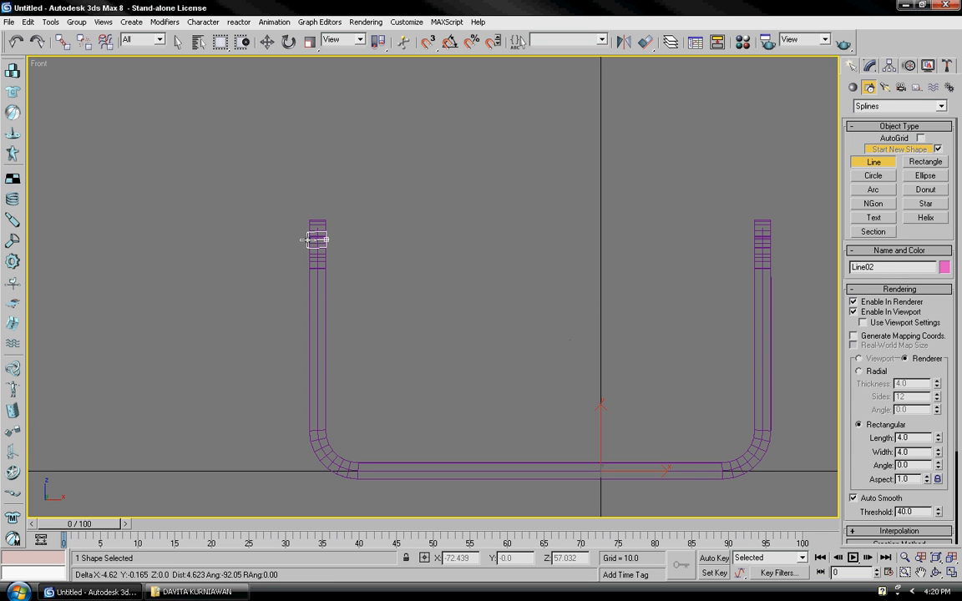
right_click(264, 281)
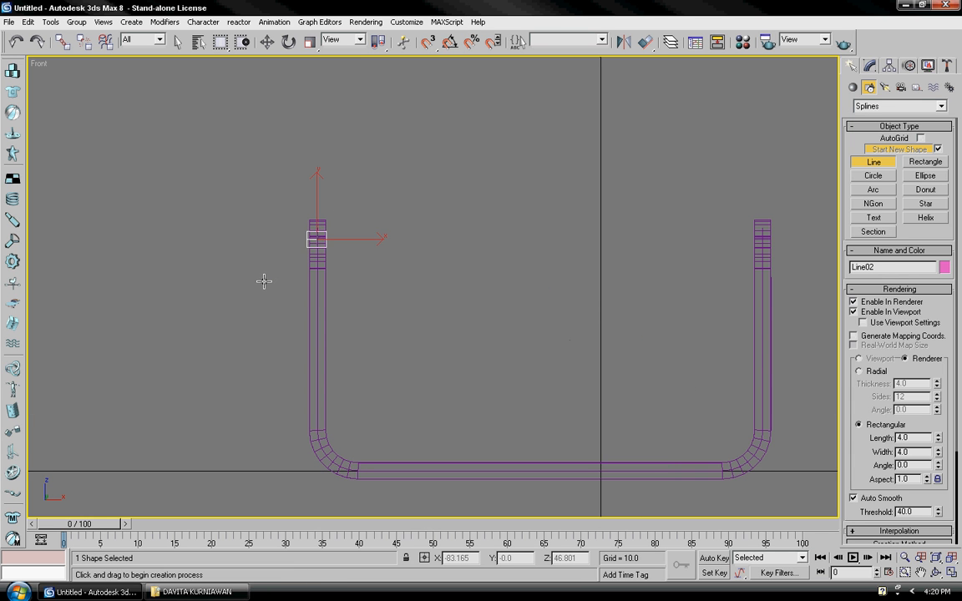
right_click(264, 281)
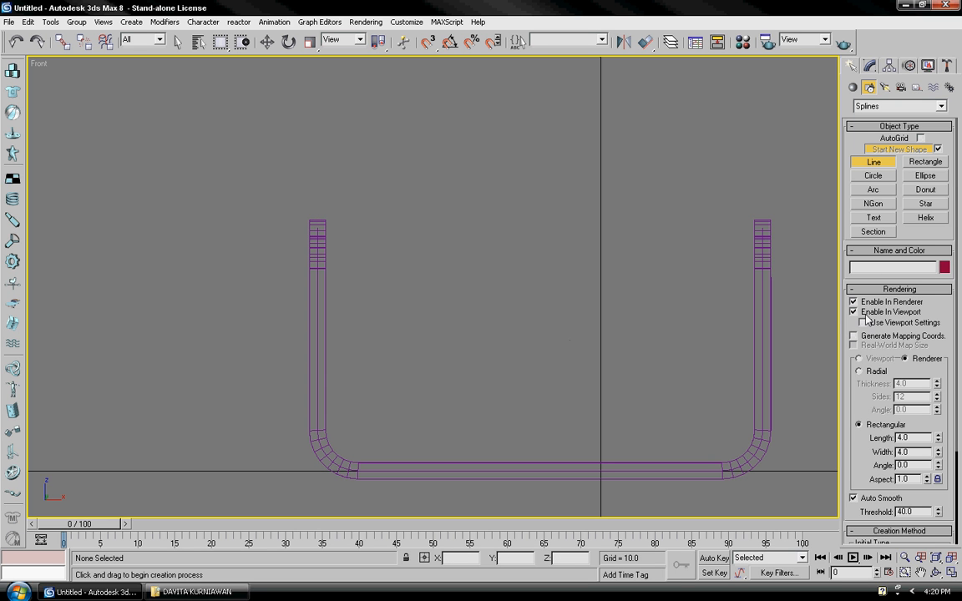
Step: Disable rendering in the renderer and viewport, and begin a line that wraps from the left post's inner side around its top
click(853, 303)
click(855, 313)
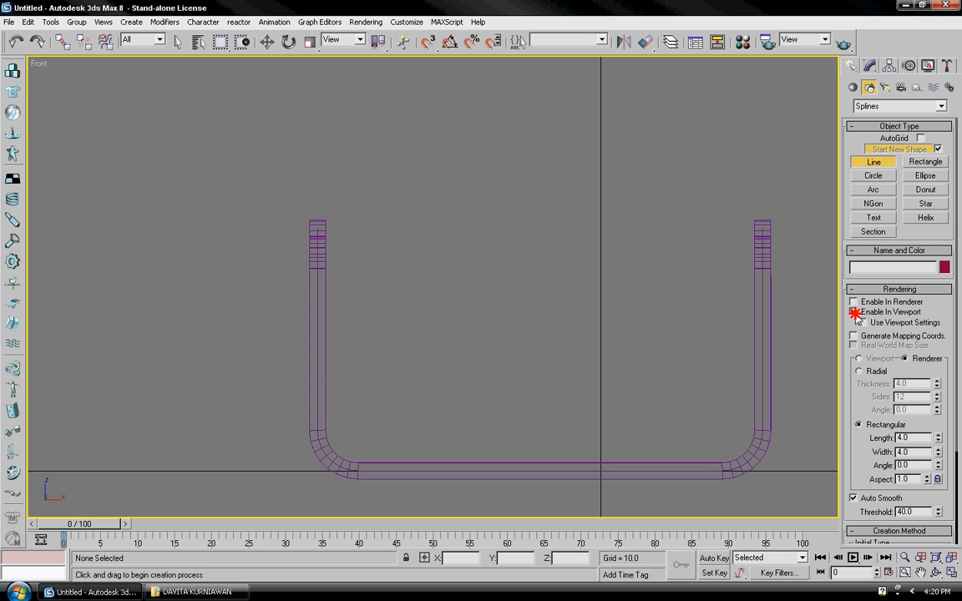
click(324, 240)
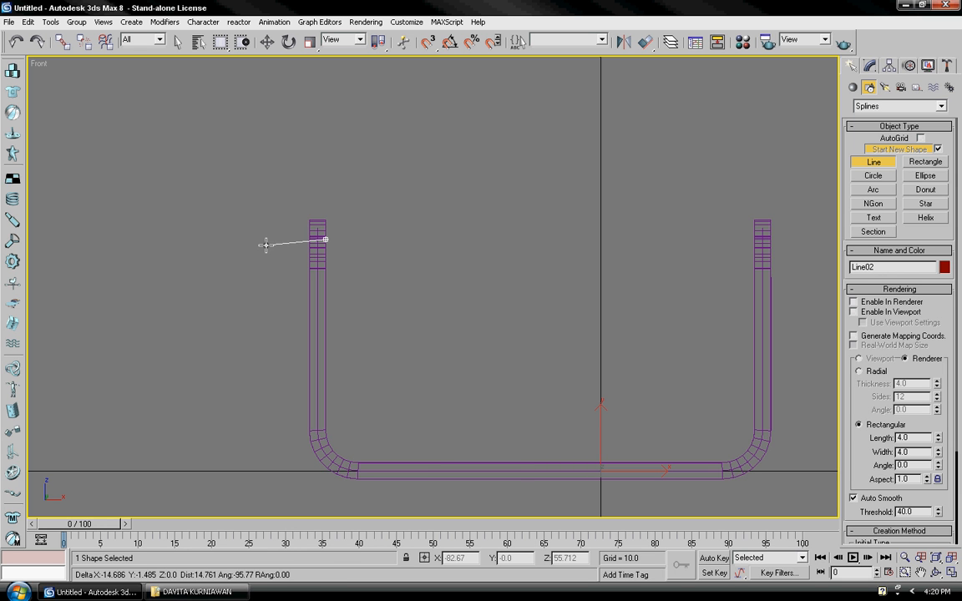
click(309, 219)
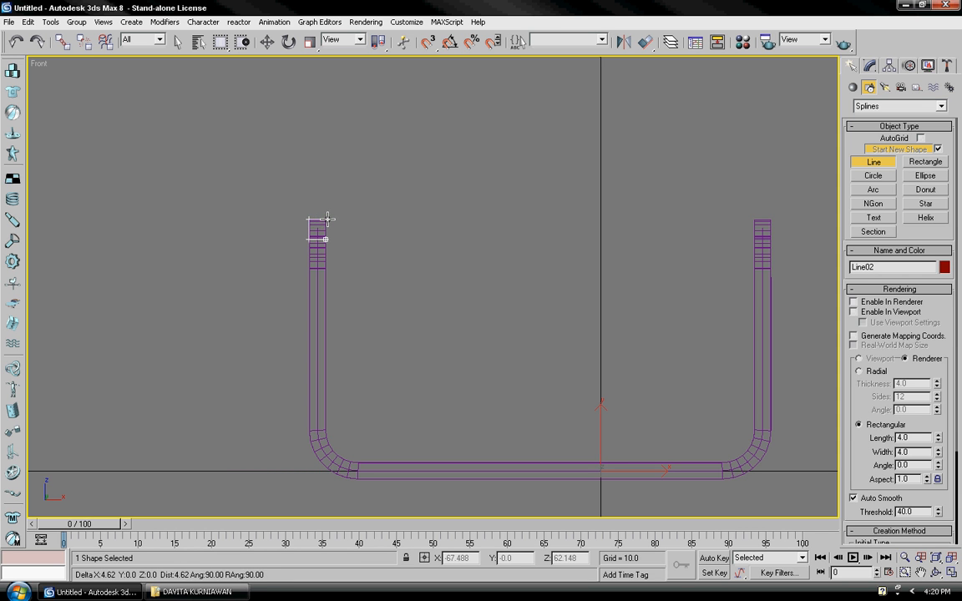
click(327, 220)
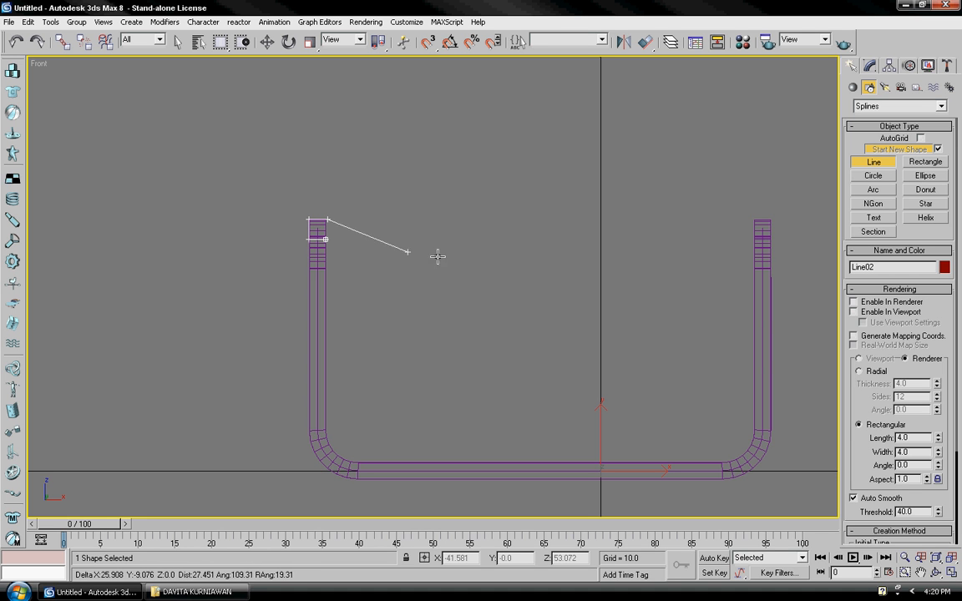
Step: Continue the line through a low midpoint between the posts, wrap it around the right post's top, and finish it open
click(534, 268)
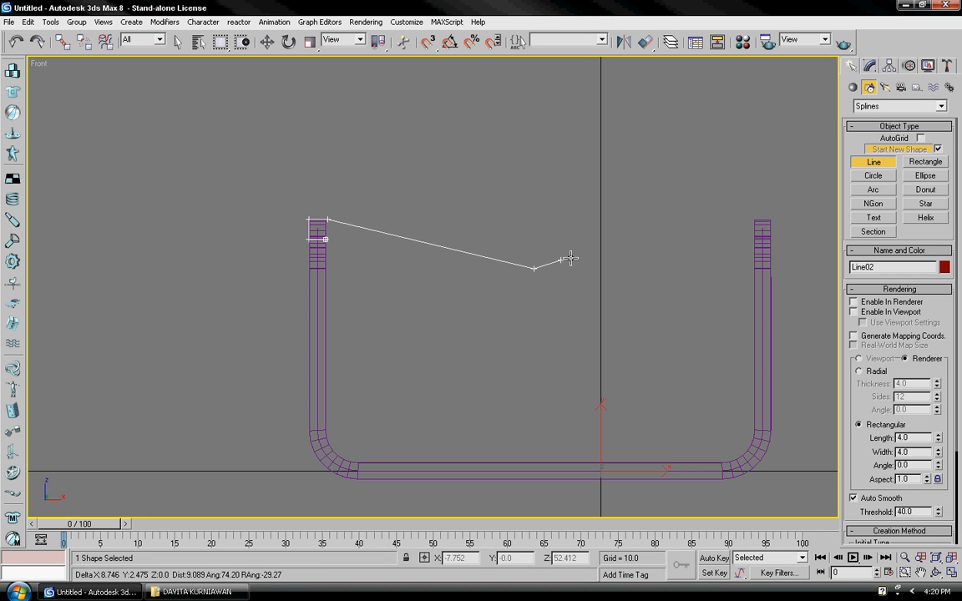
click(753, 219)
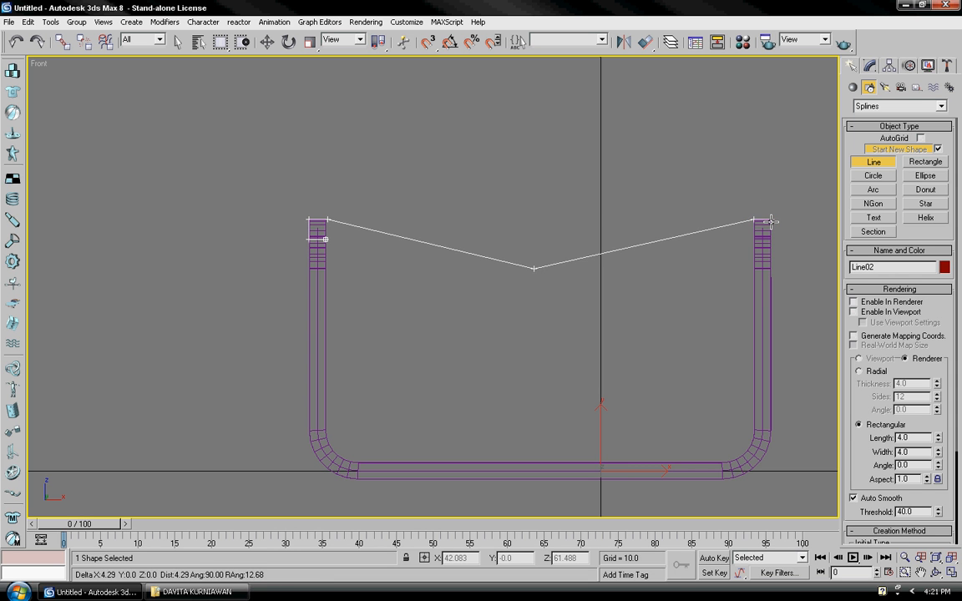
click(771, 221)
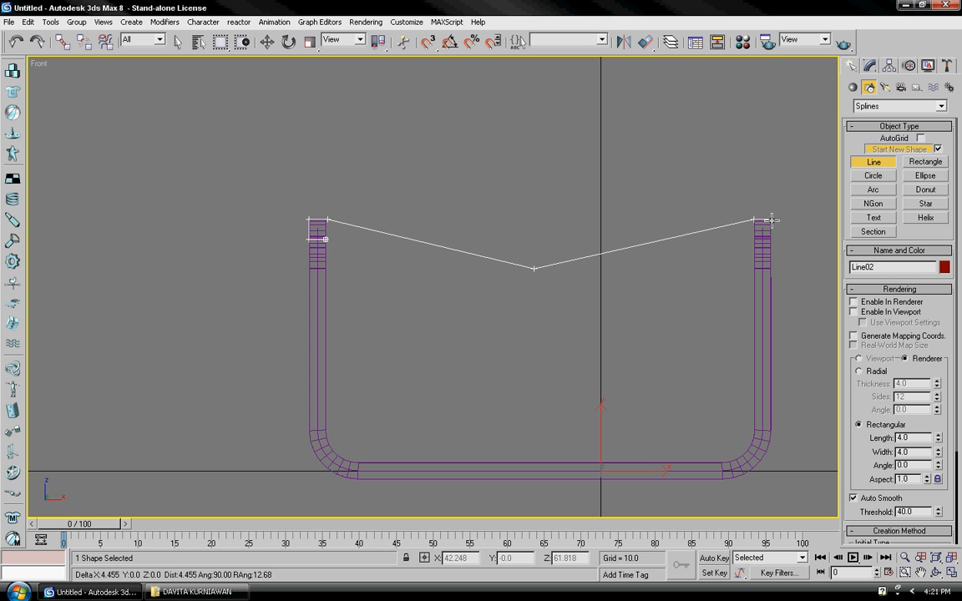
click(773, 237)
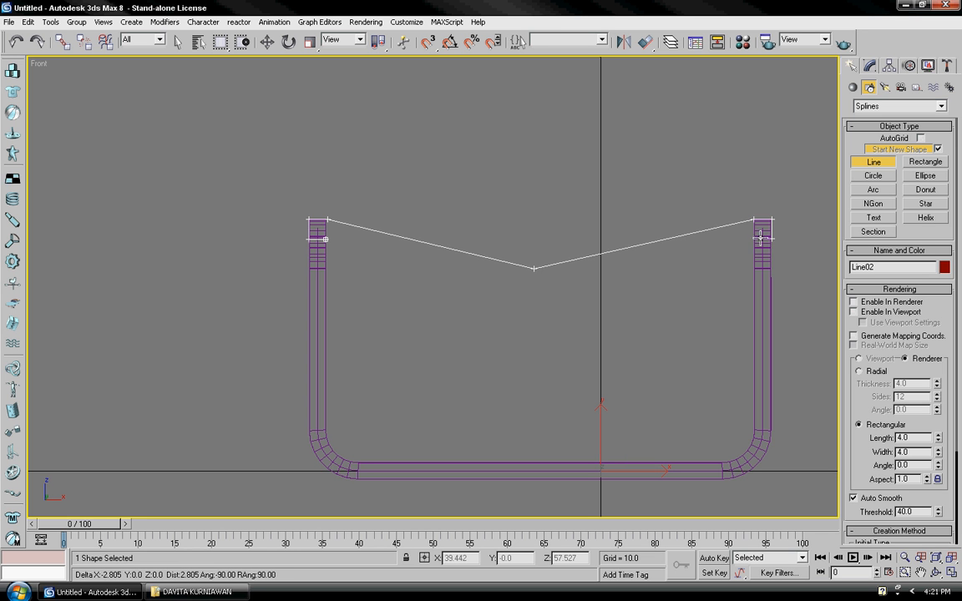
click(753, 238)
right_click(639, 281)
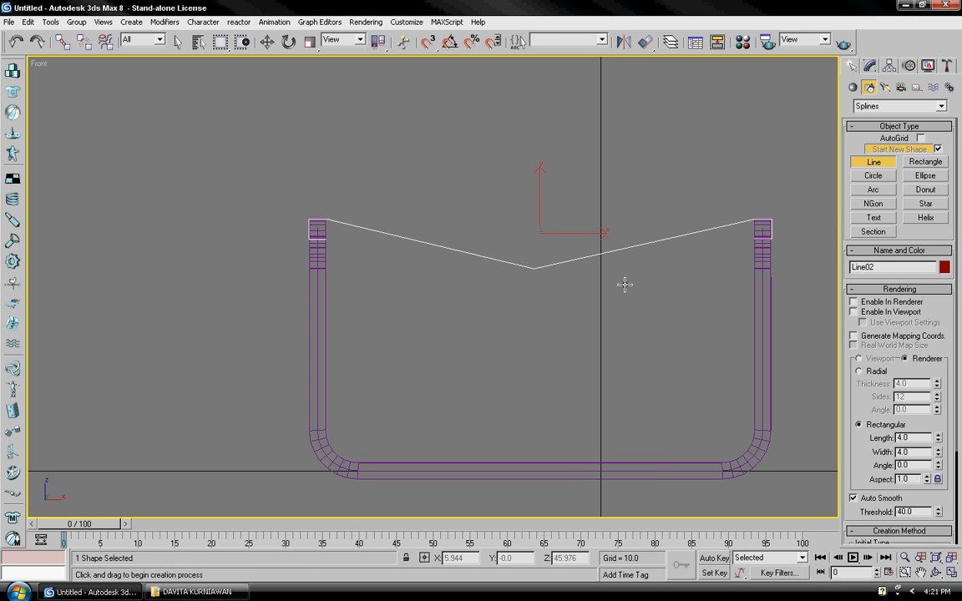
scroll(624, 283, up, 2)
middle_drag(505, 279, 573, 268)
scroll(508, 290, down, 2)
right_click(508, 281)
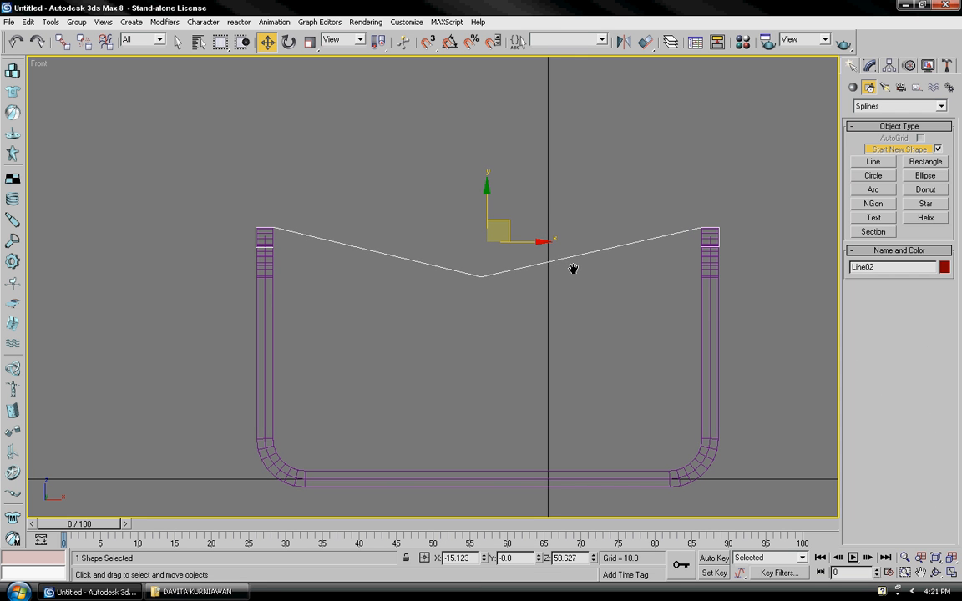
Step: Move the new line's lowest middle vertex horizontally to about X -15.5 to centre it between the posts
click(869, 66)
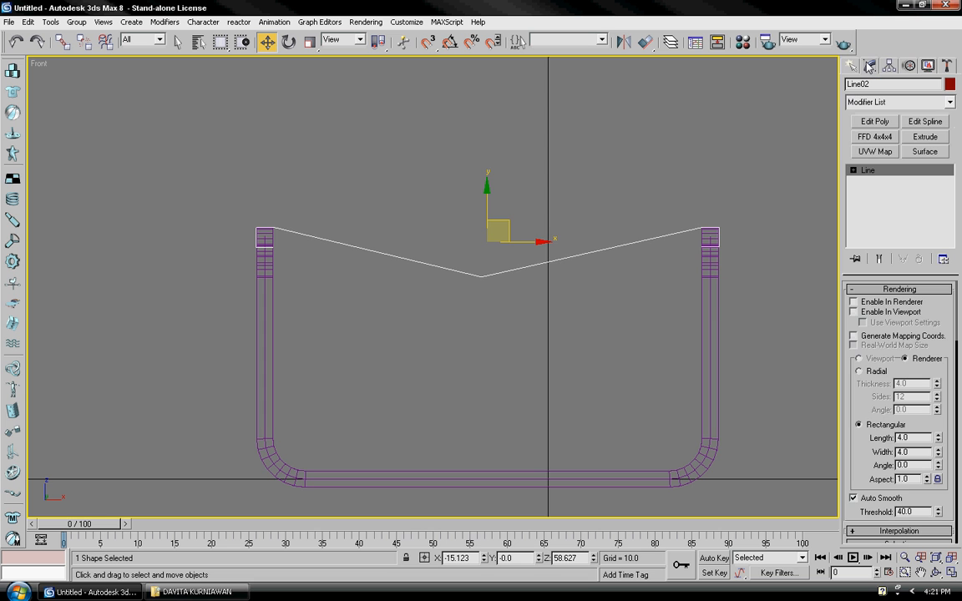
click(852, 170)
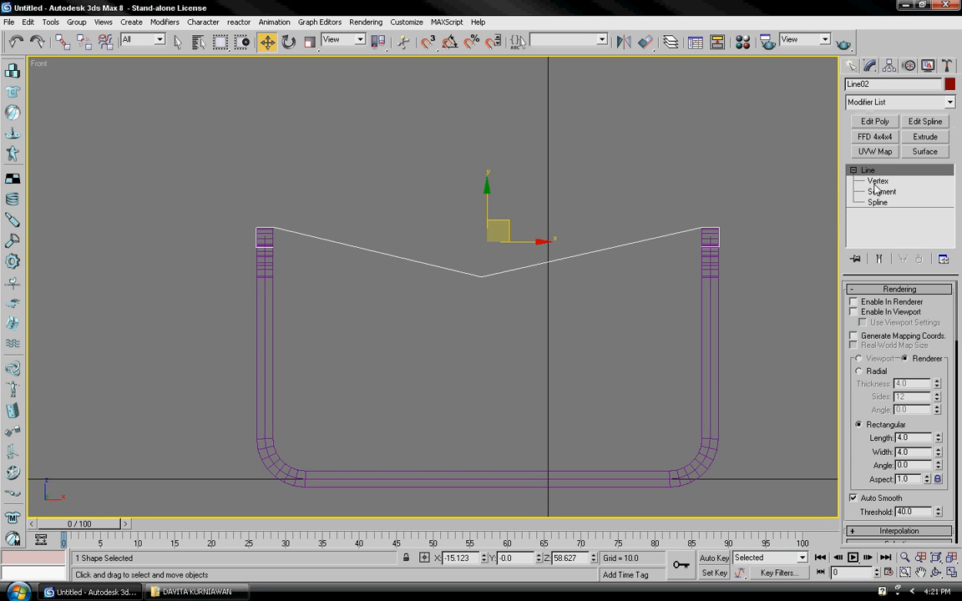
click(878, 180)
drag(530, 295, 430, 256)
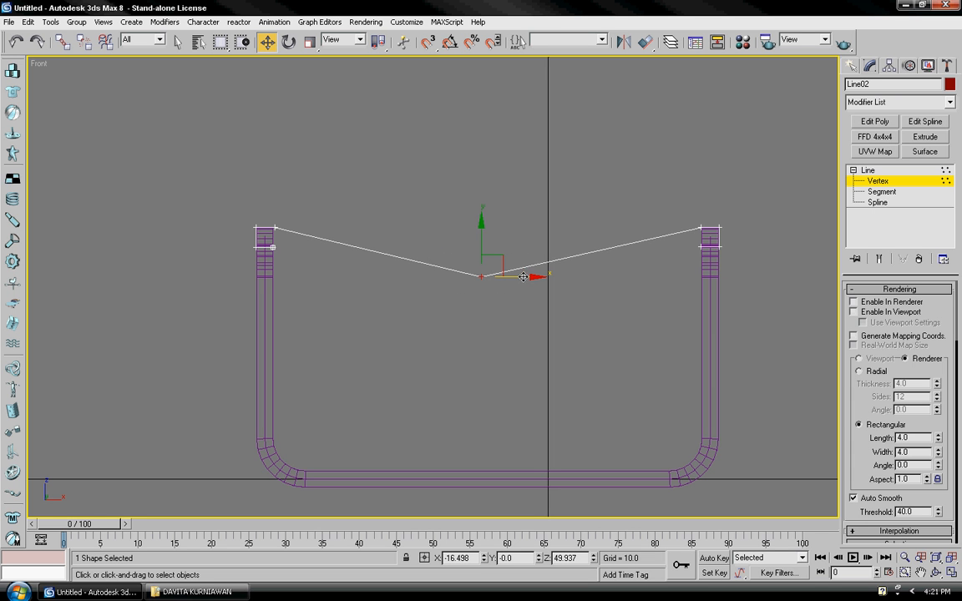
drag(523, 276, 531, 276)
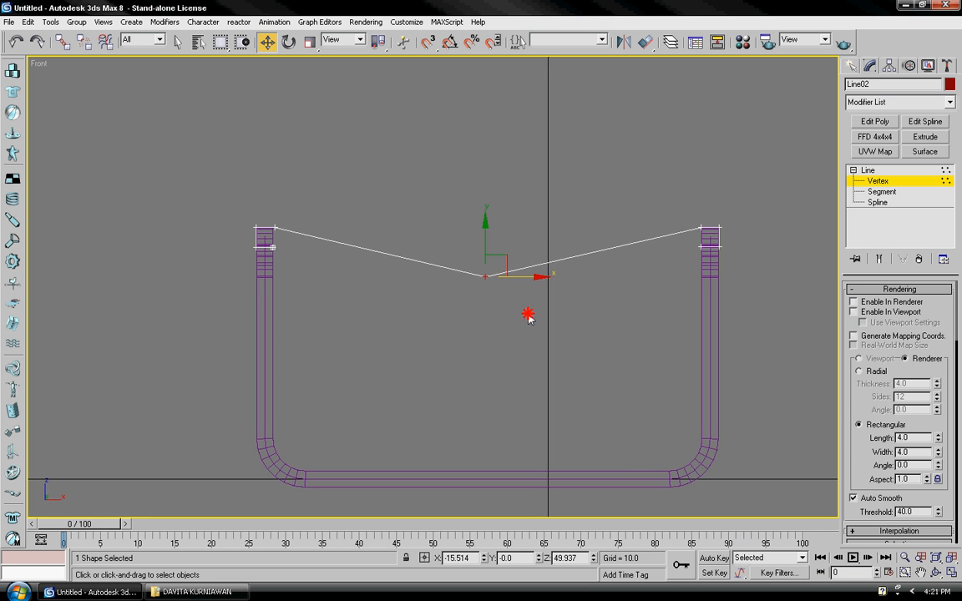
Step: Convert the middle vertex to Bezier and level its tangent handles to form a symmetrical sagging curve
right_click(482, 273)
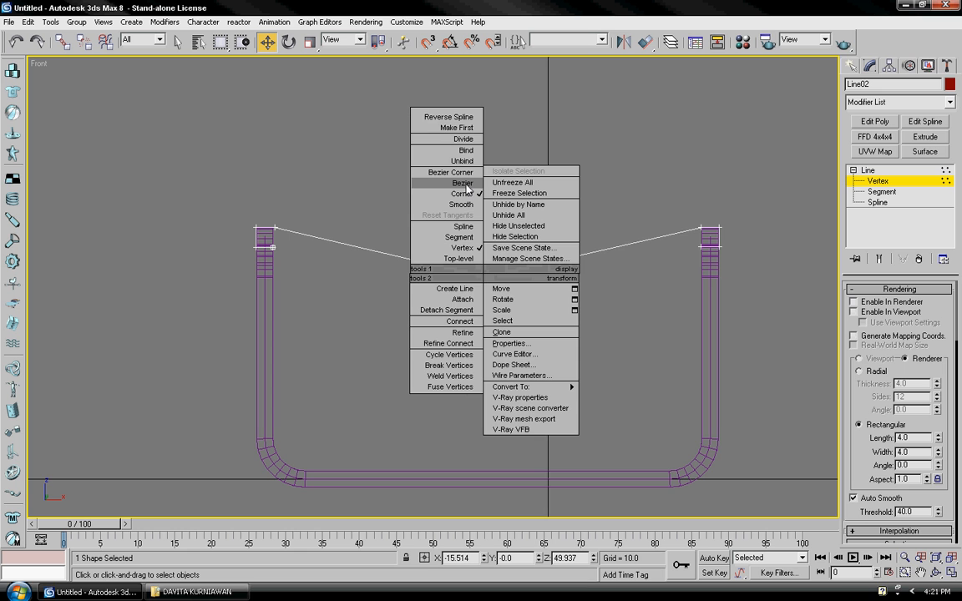
click(464, 184)
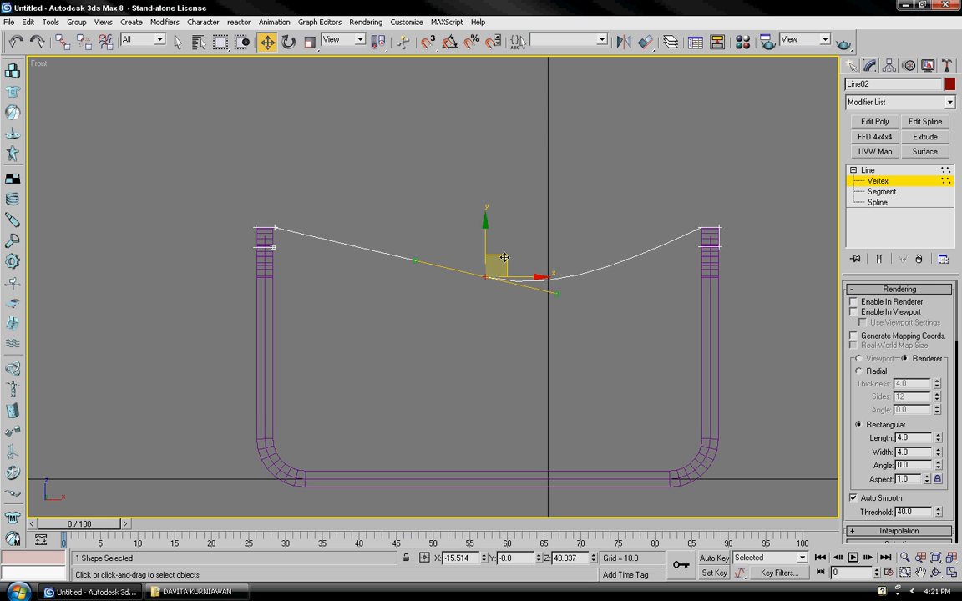
drag(556, 293, 569, 276)
click(571, 298)
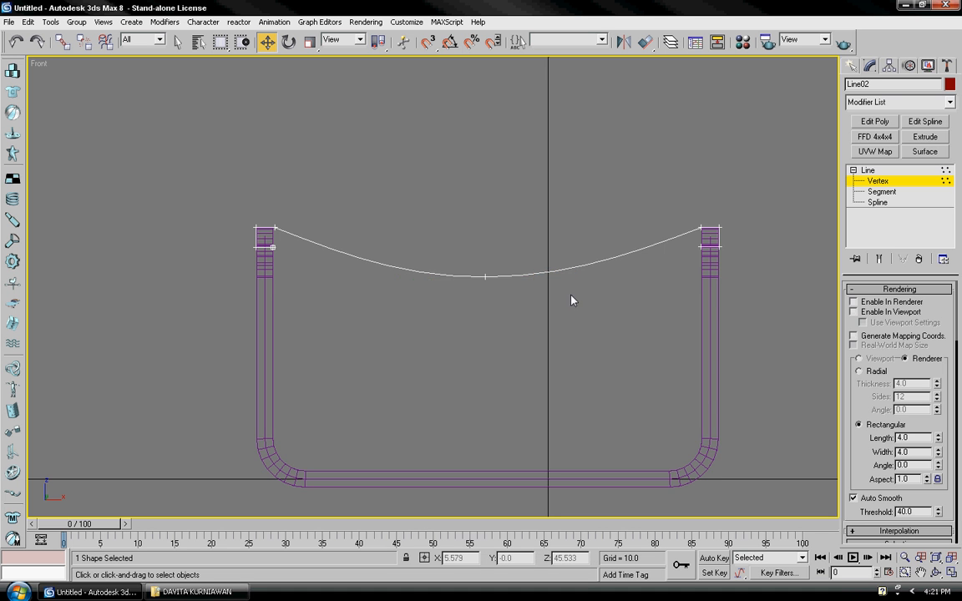
middle_drag(588, 299, 533, 288)
middle_drag(608, 273, 604, 281)
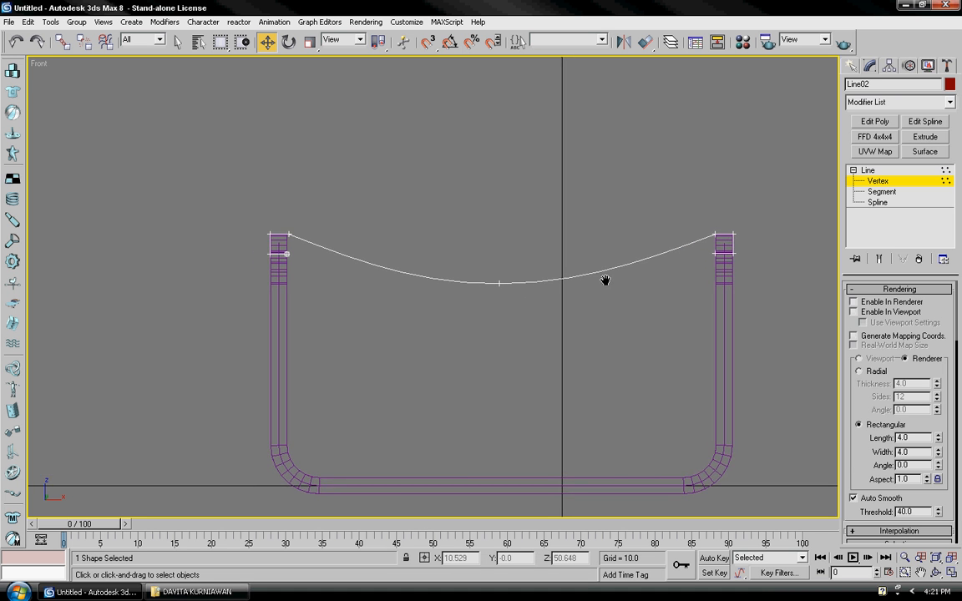
Step: Select the entire sagging line at spline level and activate its Outline operation
click(885, 203)
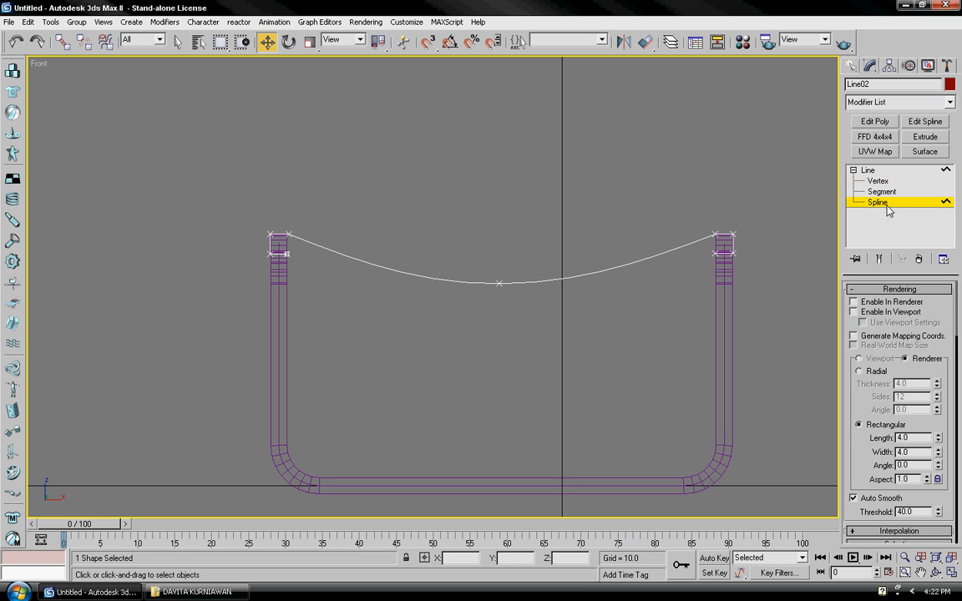
click(653, 257)
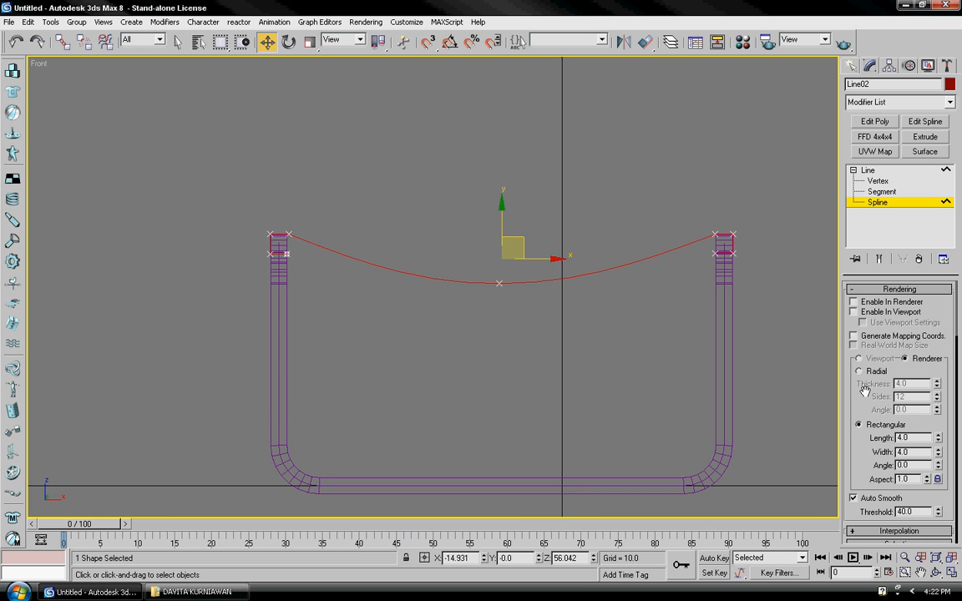
scroll(879, 288, down, 4)
drag(879, 289, 882, 285)
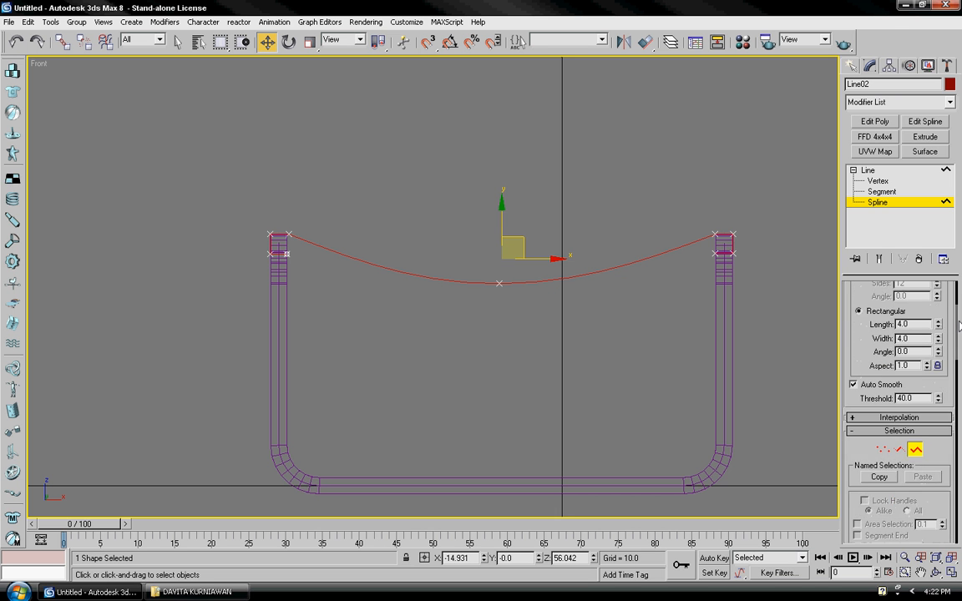
drag(958, 321, 959, 462)
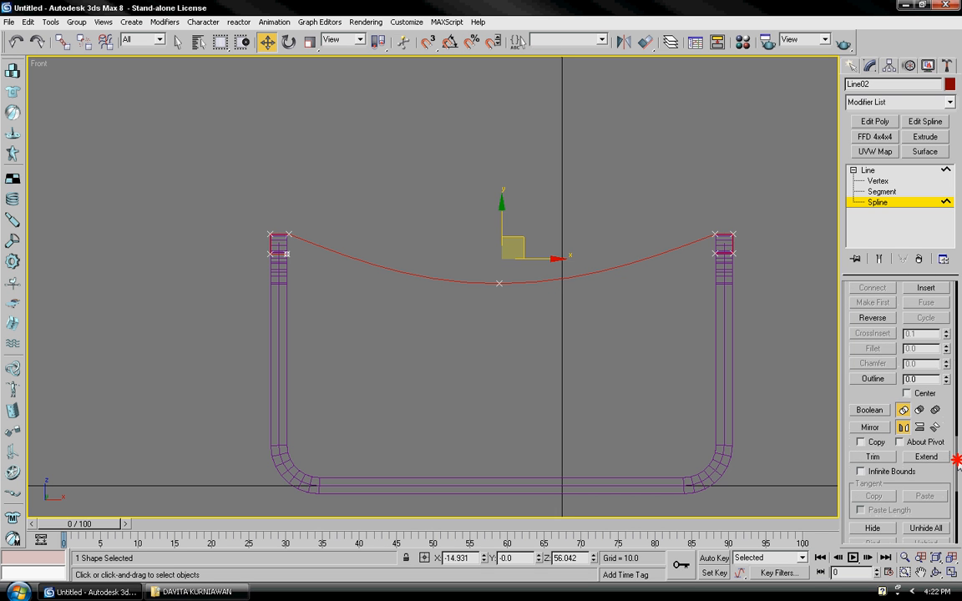
click(876, 380)
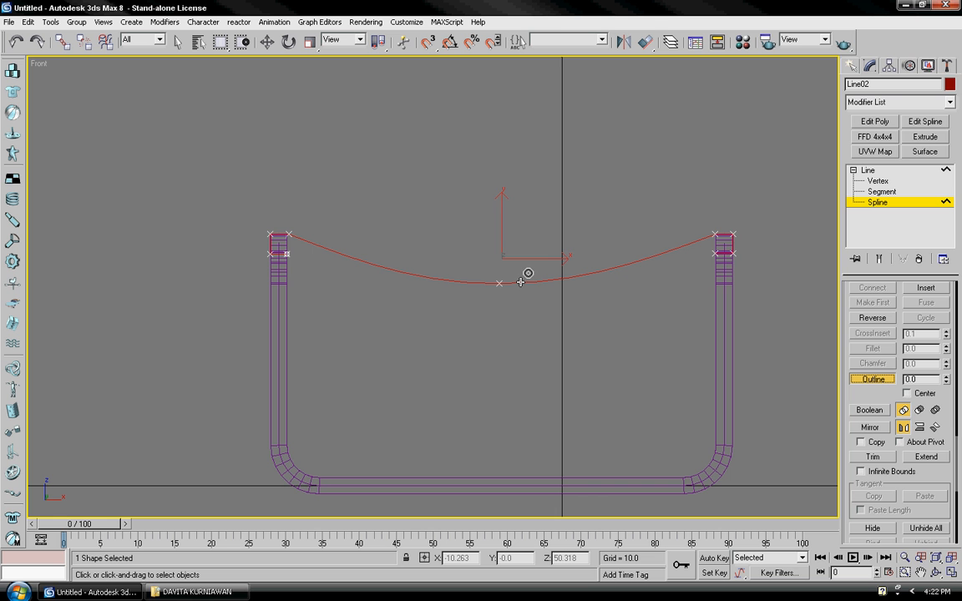
Step: Try outlining the sagging spline freehand and with a small numeric offset, undoing each attempt
mouse_move(520, 282)
mouse_down()
mouse_move(521, 268)
mouse_move(523, 286)
mouse_move(526, 275)
mouse_up()
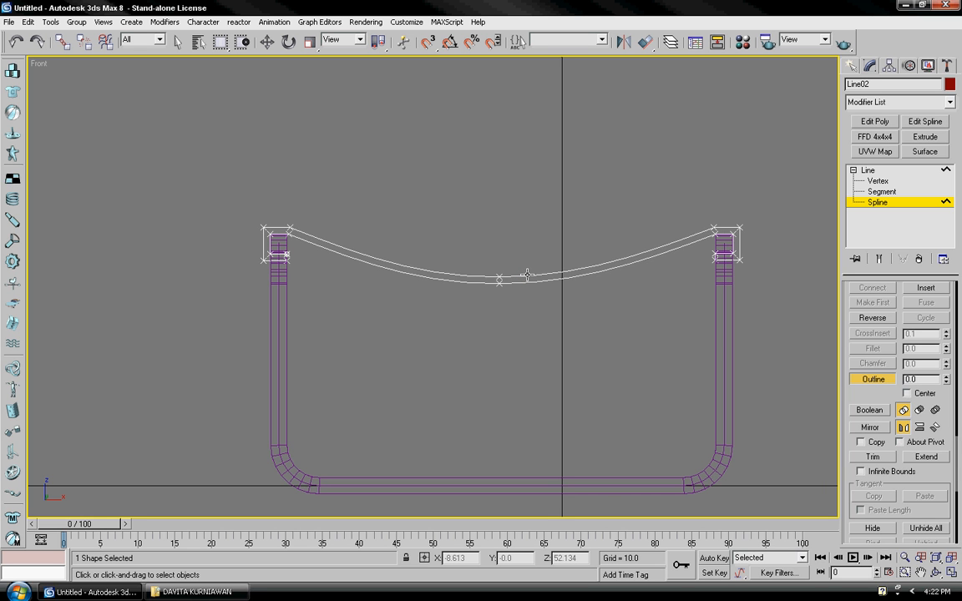
key(ctrl+z)
drag(922, 380, 872, 378)
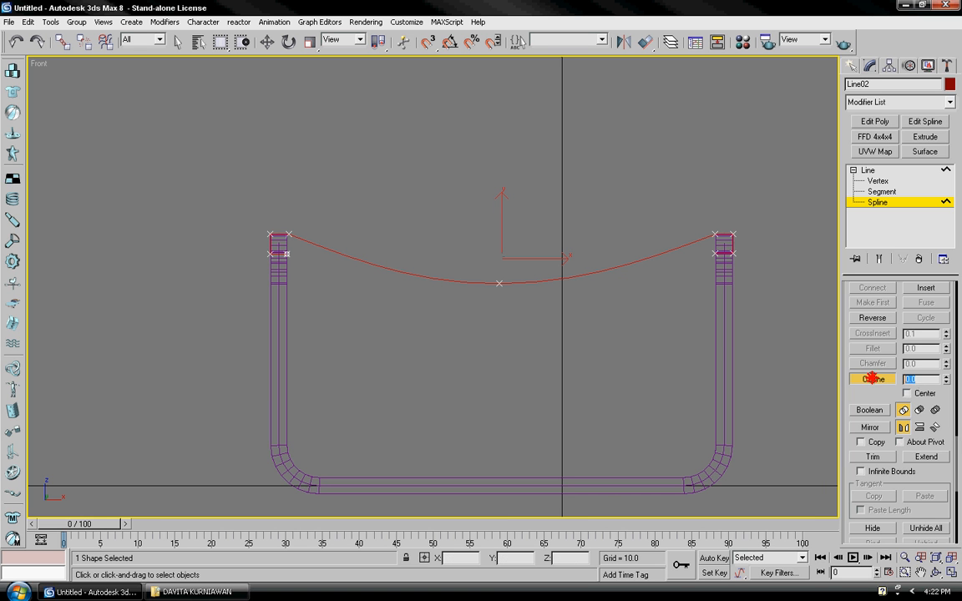
text(0)
key(Return)
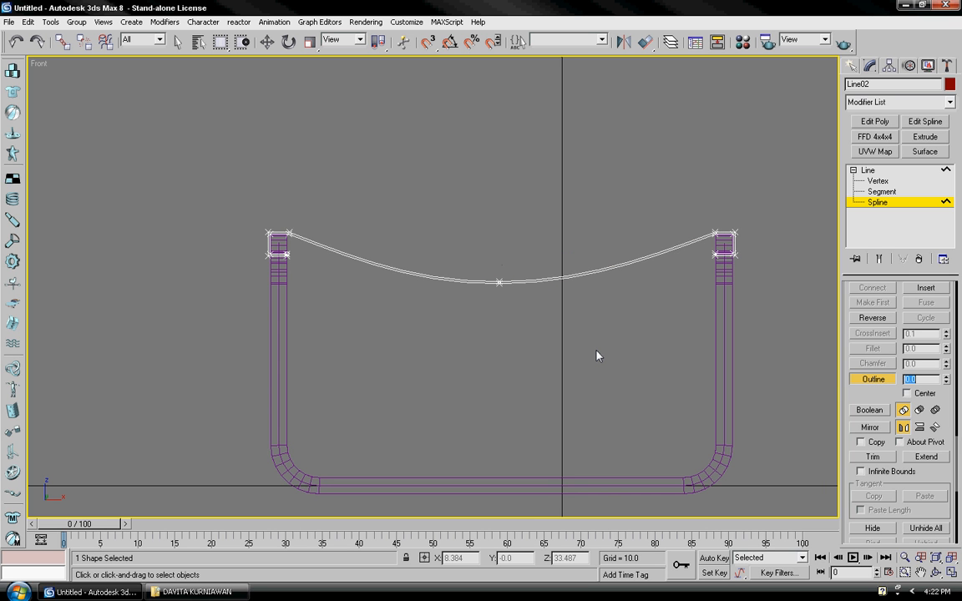
mouse_move(648, 352)
middle_down()
mouse_move(648, 365)
mouse_move(643, 333)
middle_up()
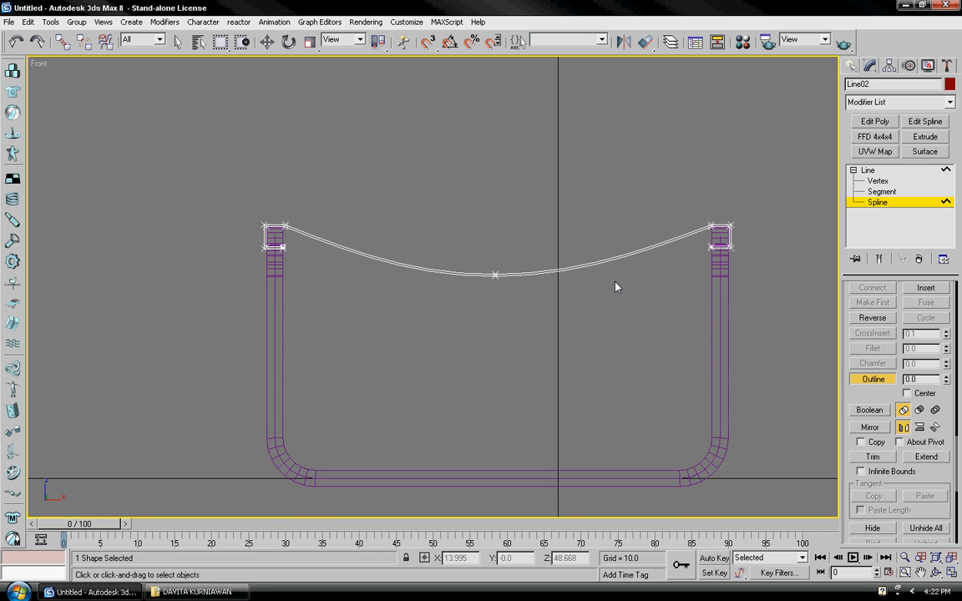
key(ctrl+a)
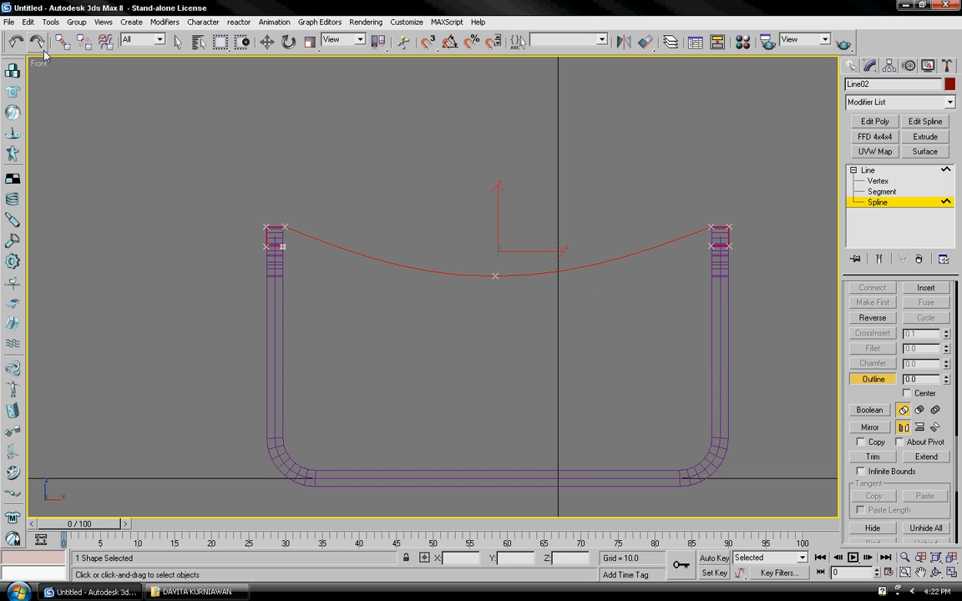
Step: Try a 1.5 outline on the sagging spline and undo it
drag(927, 381, 878, 379)
text(1.5)
key(Return)
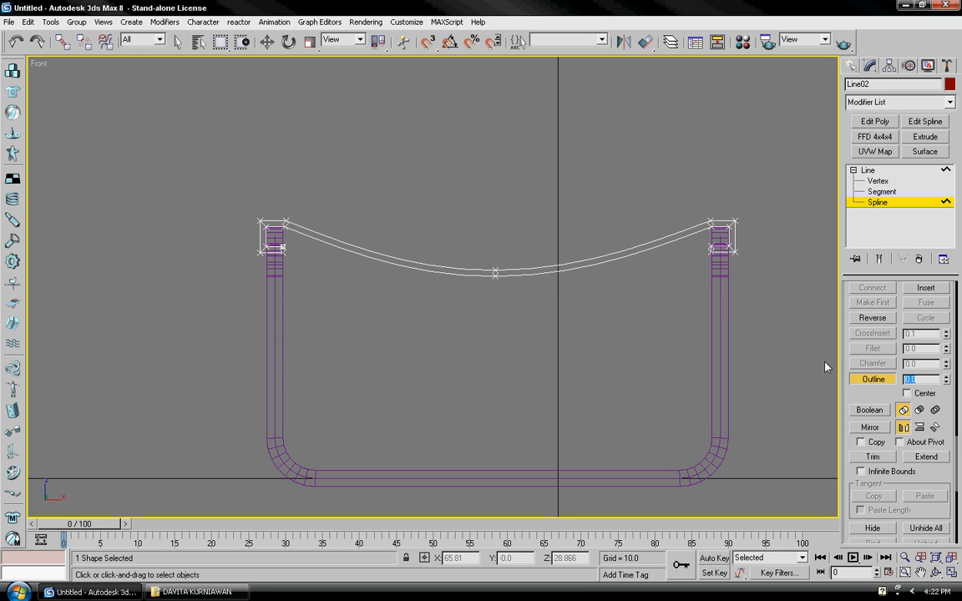
click(16, 42)
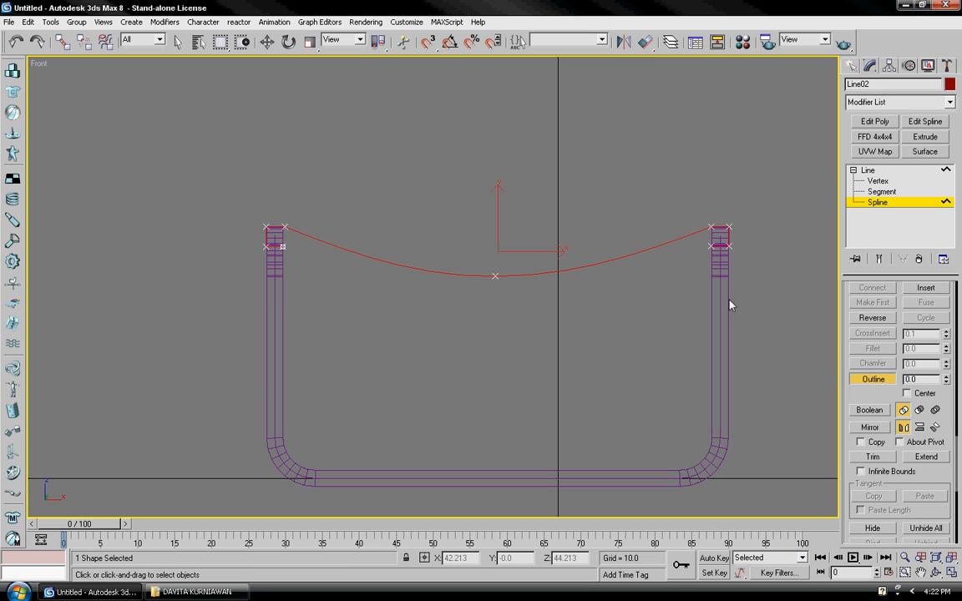
Step: Outline the sagging spline by 1 to make a thin closed profile, and deselect the line
click(927, 379)
text(1)
key(Return)
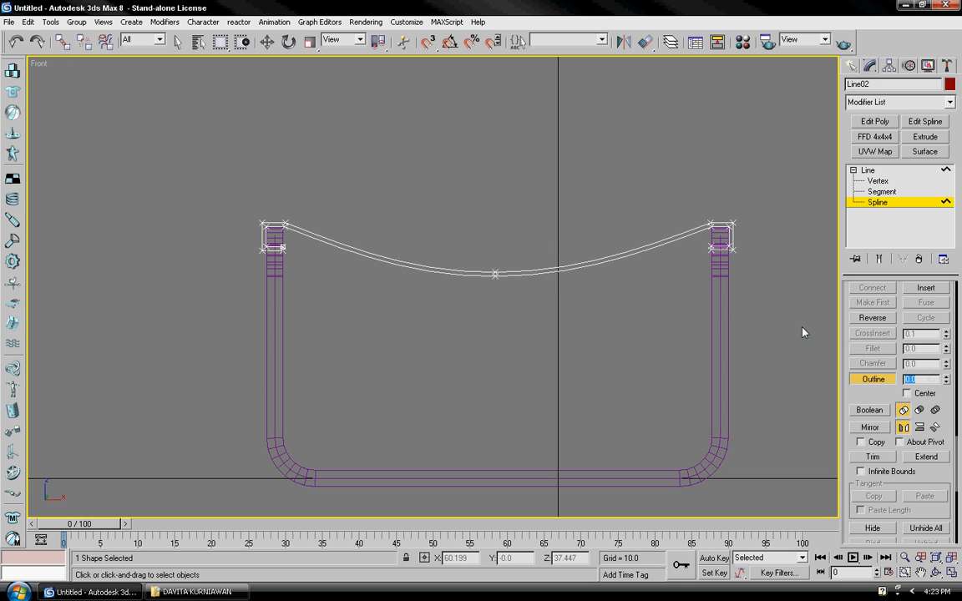
click(882, 204)
click(796, 223)
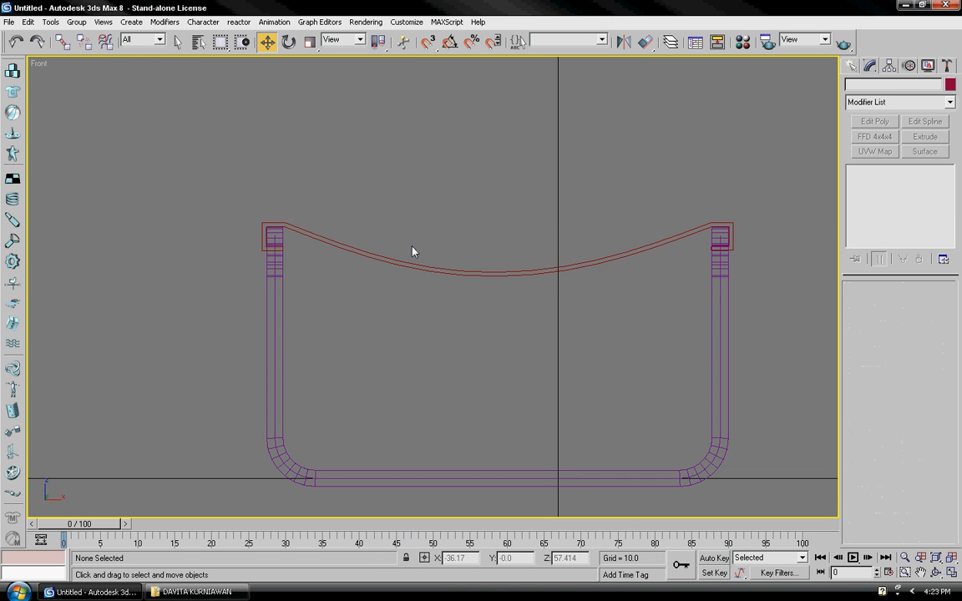
Step: Switch to the Perspective view and apply an Extrude modifier to the outlined sagging profile
right_click(37, 70)
mouse_move(45, 74)
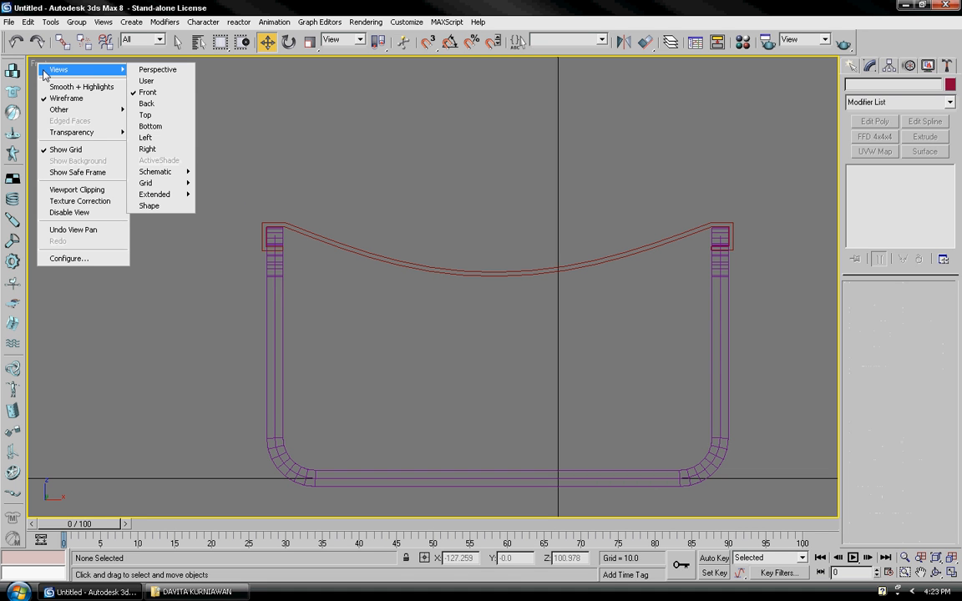
click(157, 69)
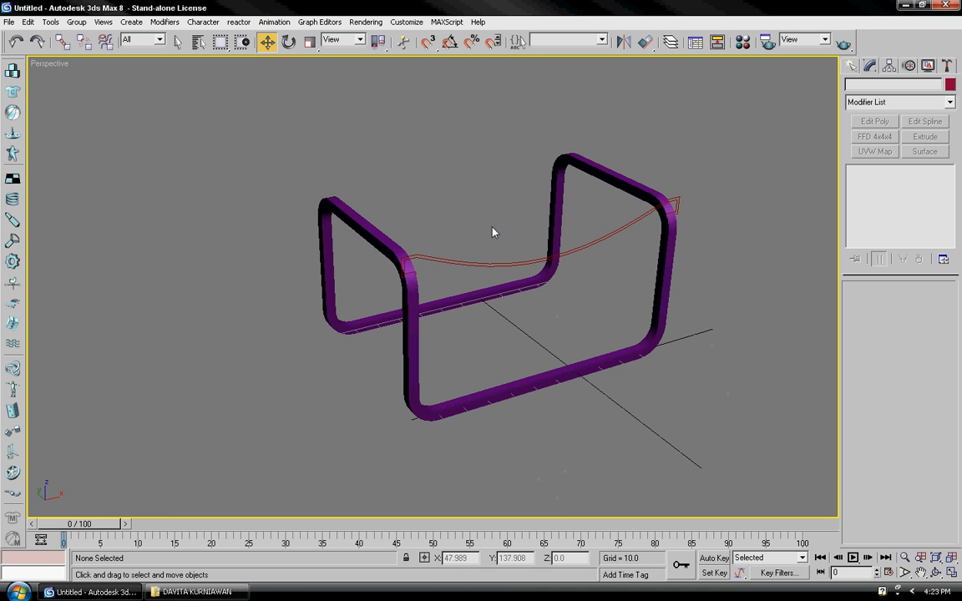
middle_drag(526, 300, 530, 311)
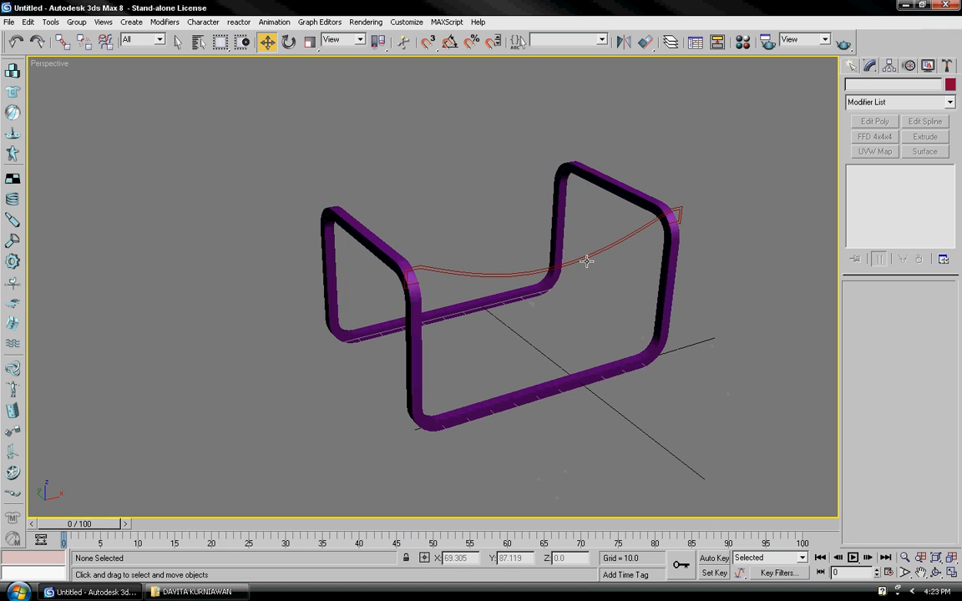
middle_drag(592, 264, 539, 276)
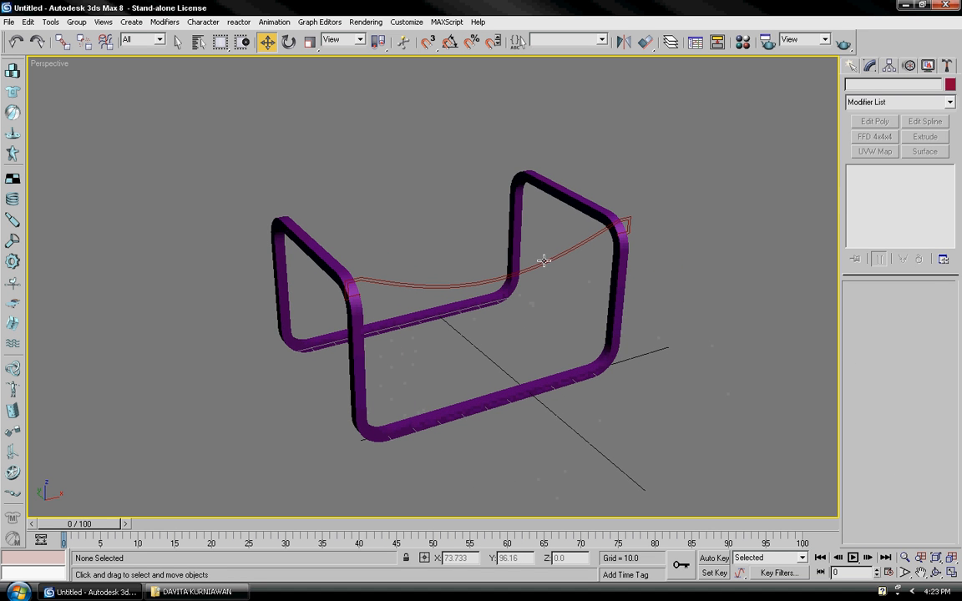
click(544, 261)
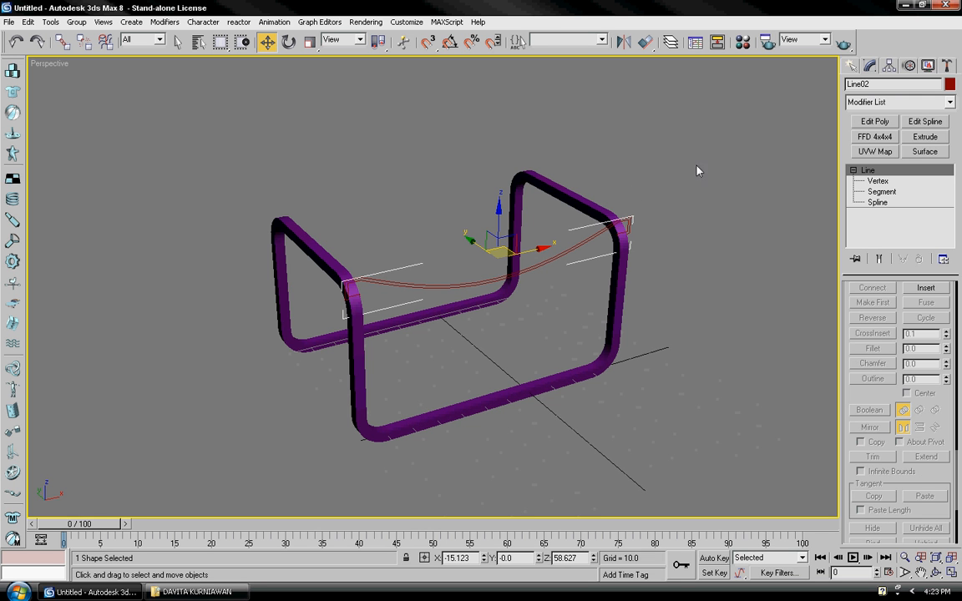
click(950, 102)
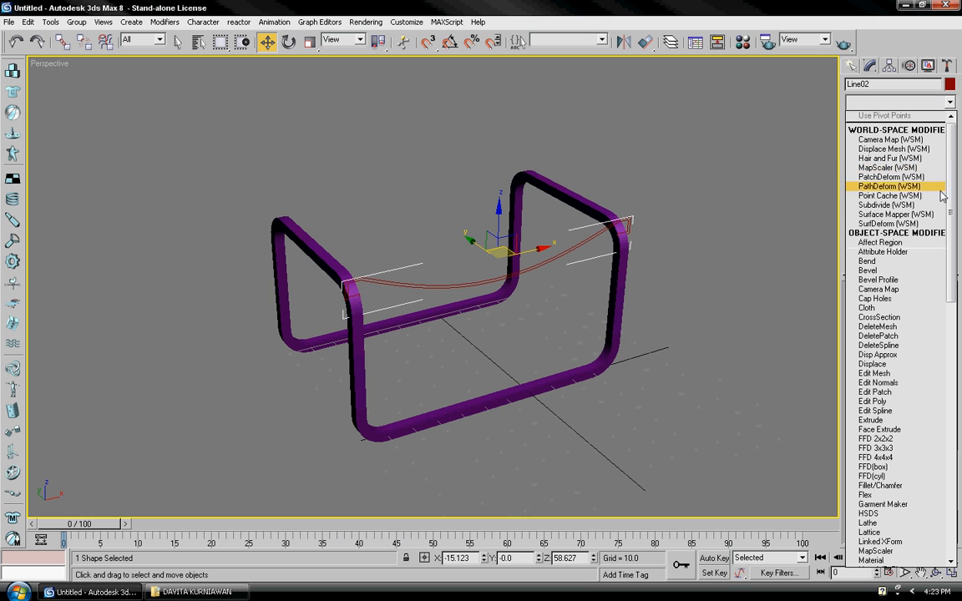
click(882, 420)
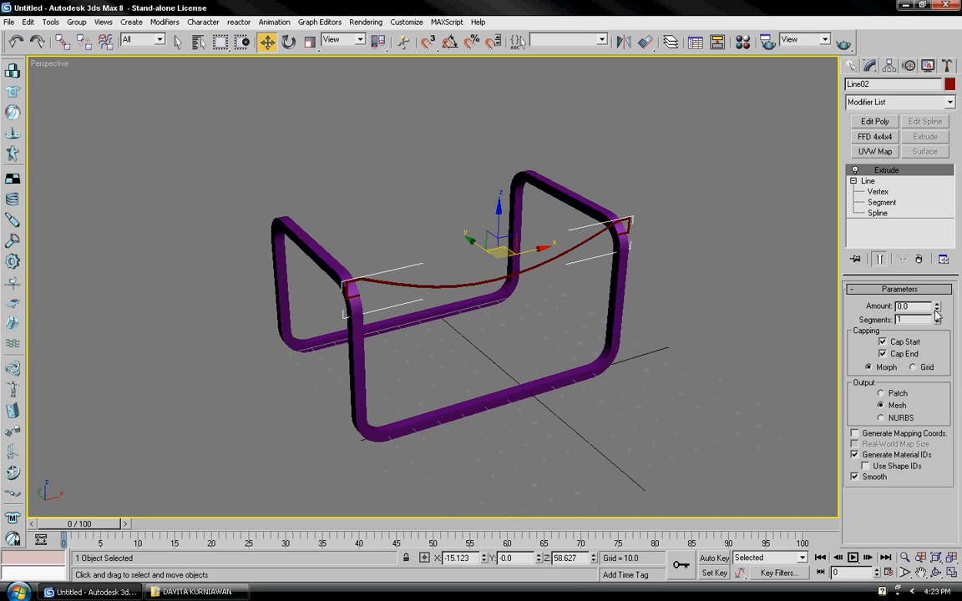
Step: Set the extrusion amount of the sagging seat to 55
double_click(900, 306)
text(50.5)
key(Return)
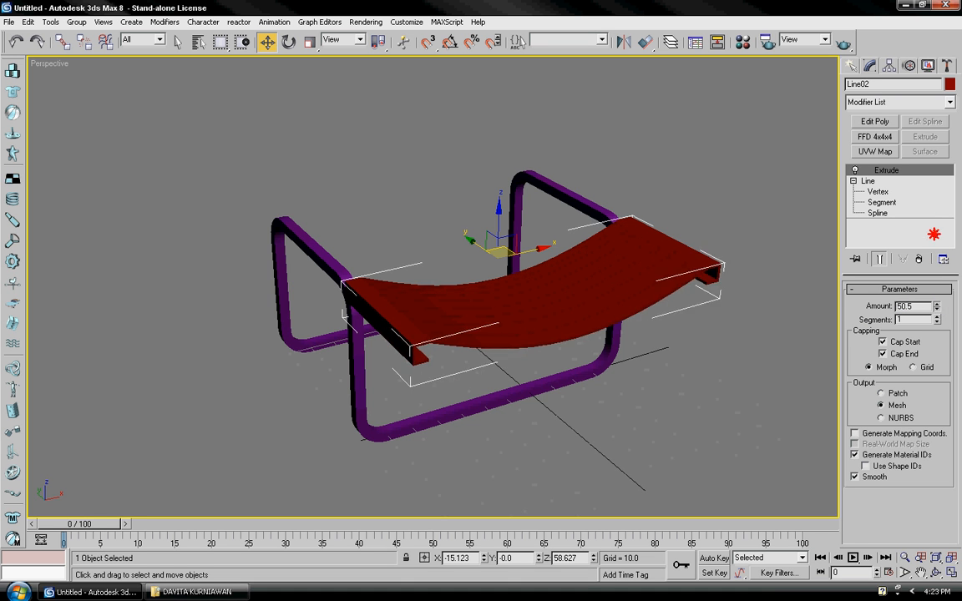
drag(933, 234, 914, 221)
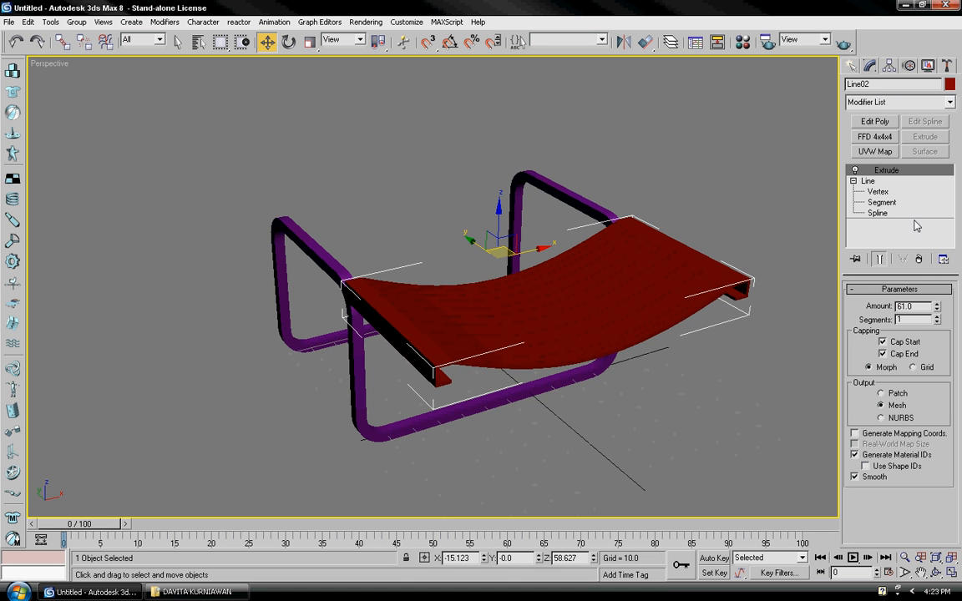
double_click(910, 306)
text(55)
key(Return)
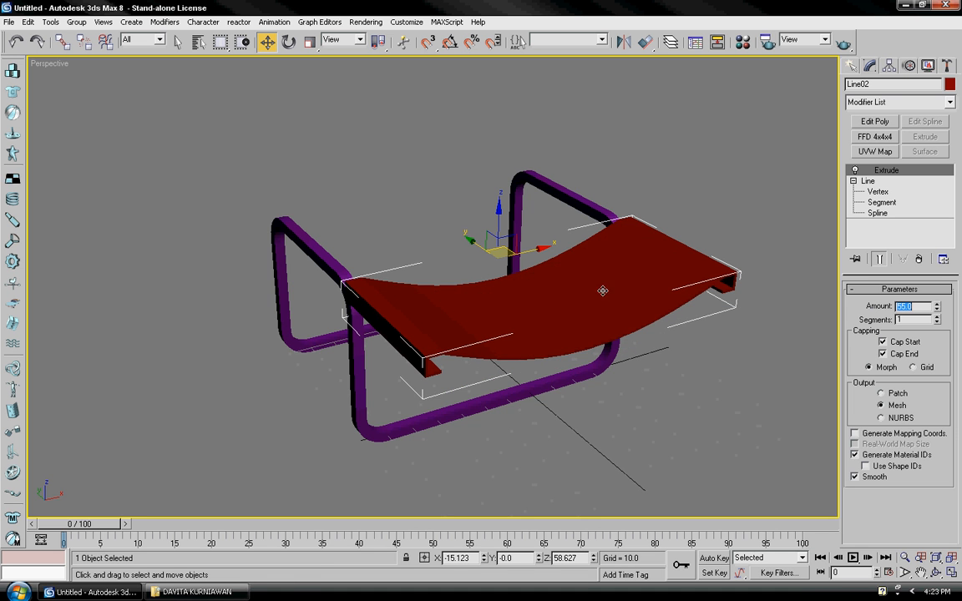
Step: Move the extruded seat along Y to about 63.4 so it rests across the frame's two upper rails
alt+middle_drag(547, 301, 591, 308)
mouse_move(621, 308)
alt+middle_down()
mouse_move(588, 308)
mouse_move(621, 300)
alt+middle_up()
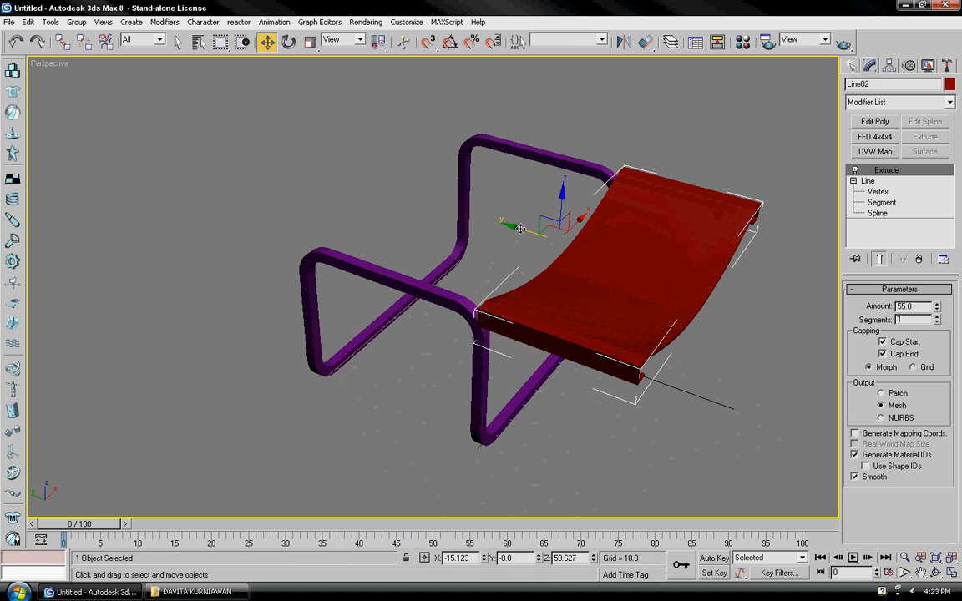
drag(522, 226, 375, 188)
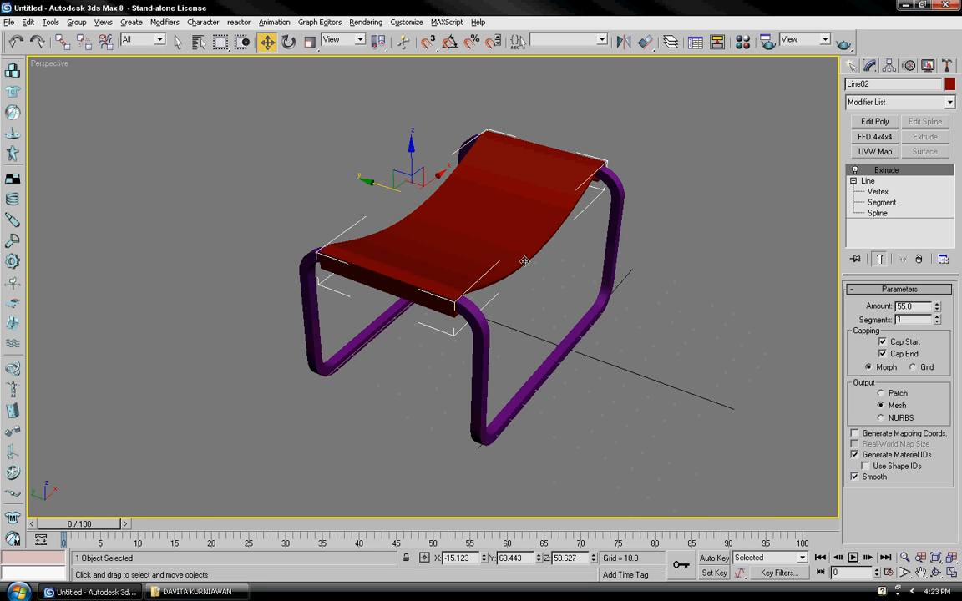
alt+middle_drag(523, 262, 234, 250)
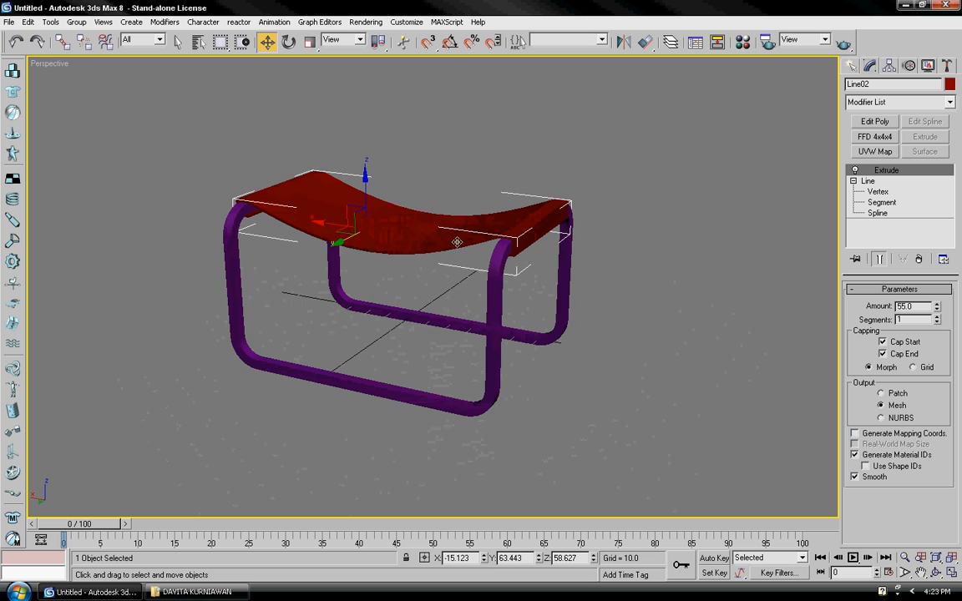
alt+middle_drag(456, 242, 650, 293)
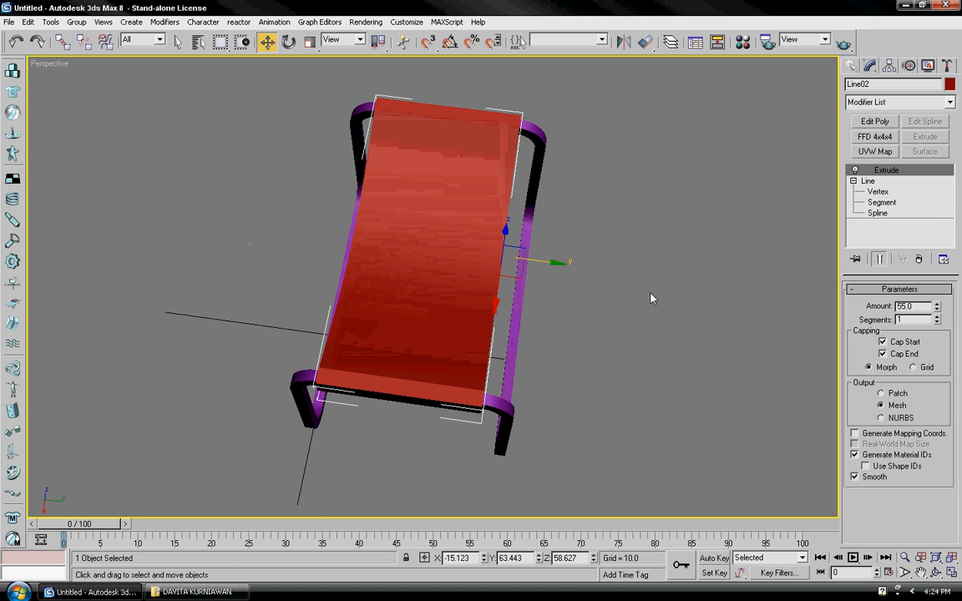
Step: In the Top view, shift the seat along Y to about 67.8, closer to the frame's back edge
right_click(51, 68)
mouse_move(90, 69)
click(151, 108)
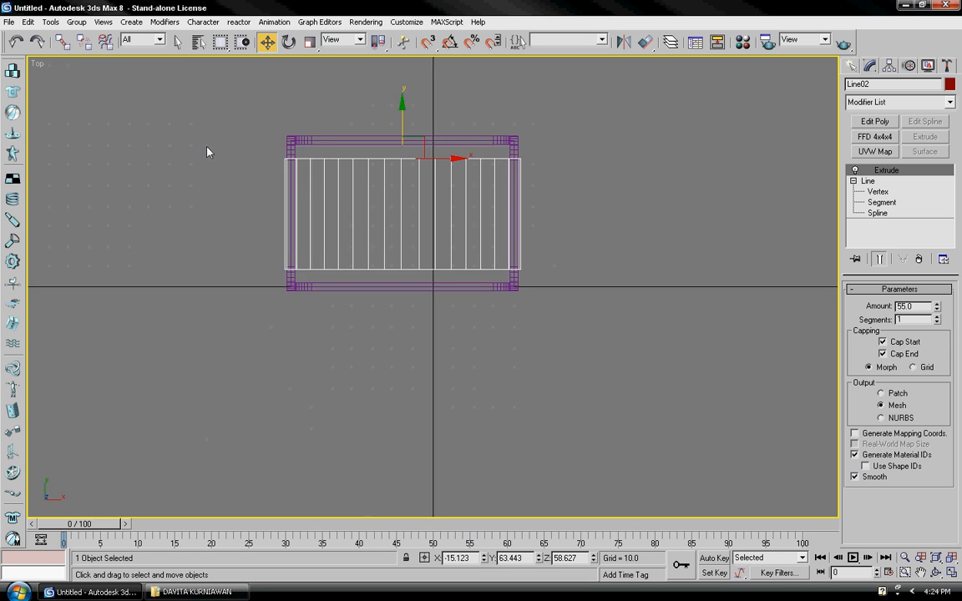
middle_drag(365, 173, 449, 200)
scroll(451, 200, up, 2)
middle_drag(513, 168, 513, 227)
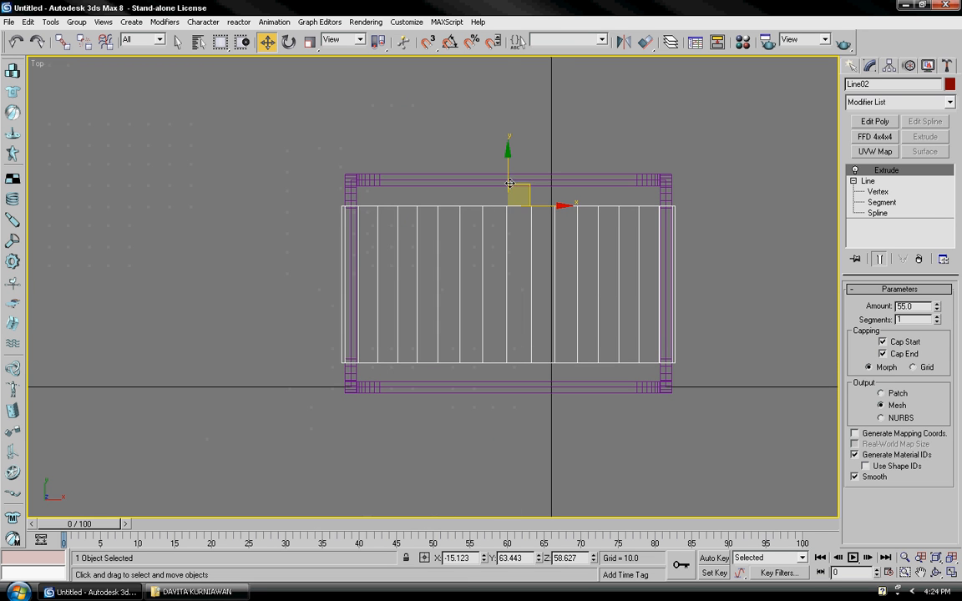
drag(509, 183, 509, 164)
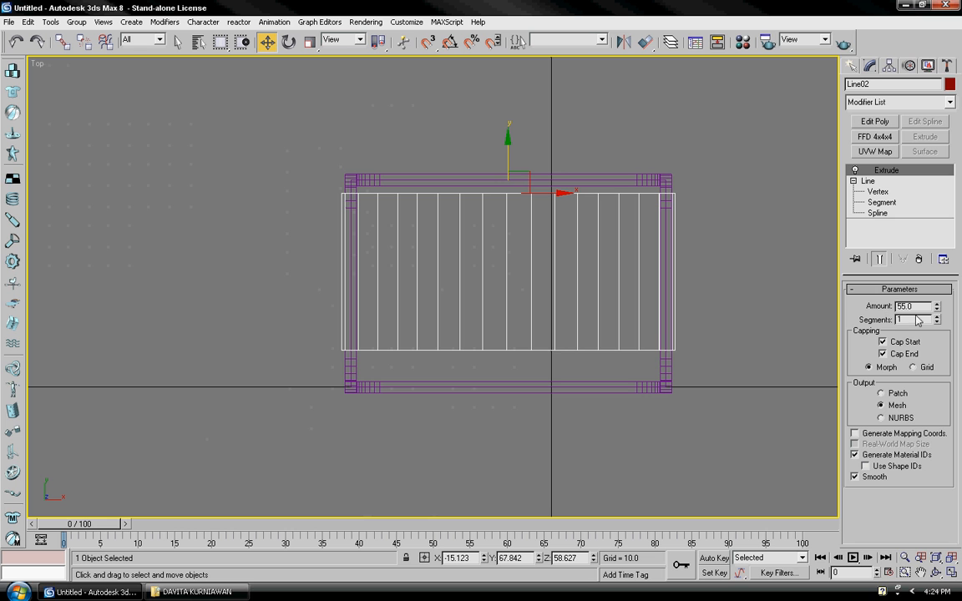
Step: Increase the seat's extrusion amount to 63 to fit between the frame's front and back edges, and deselect it
drag(937, 311, 937, 296)
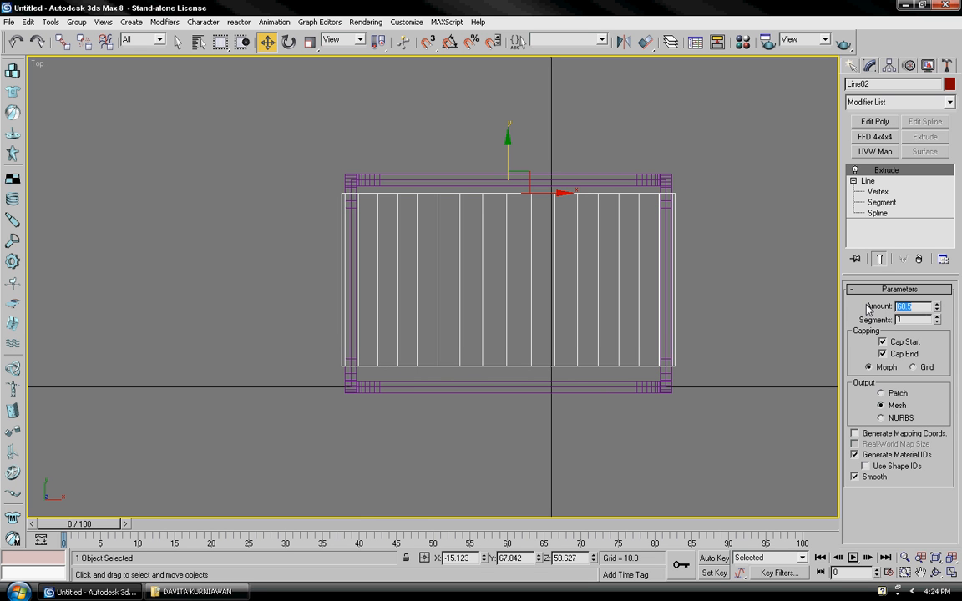
key(Return)
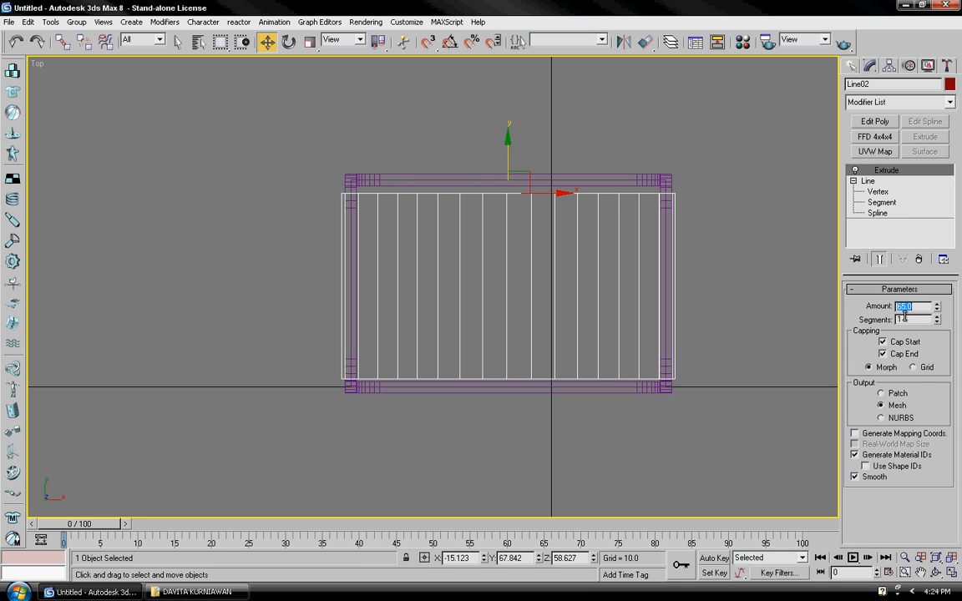
key(Return)
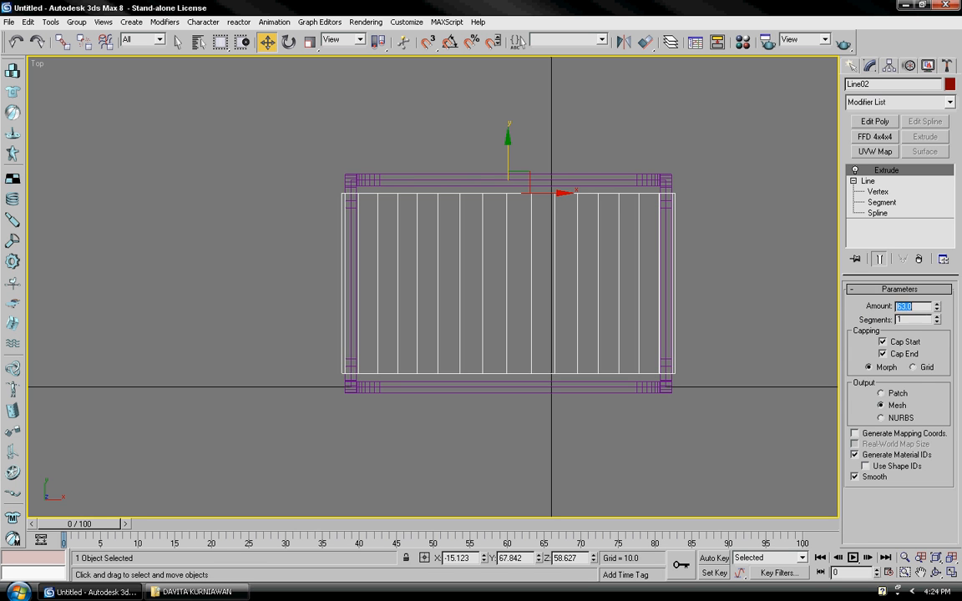
click(785, 324)
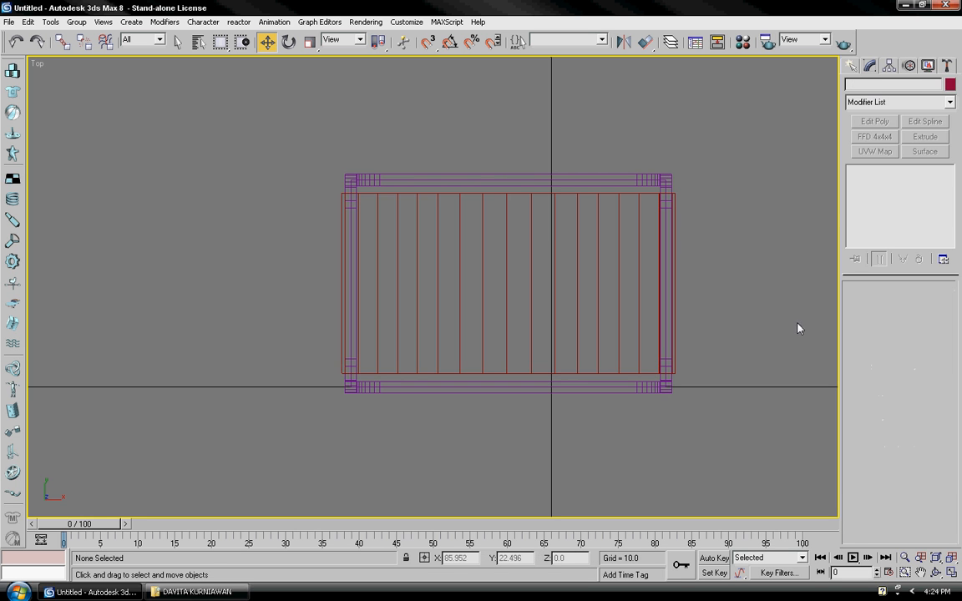
Step: Examine the fit of the seat on the frame from several angles in the Perspective view
right_click(35, 67)
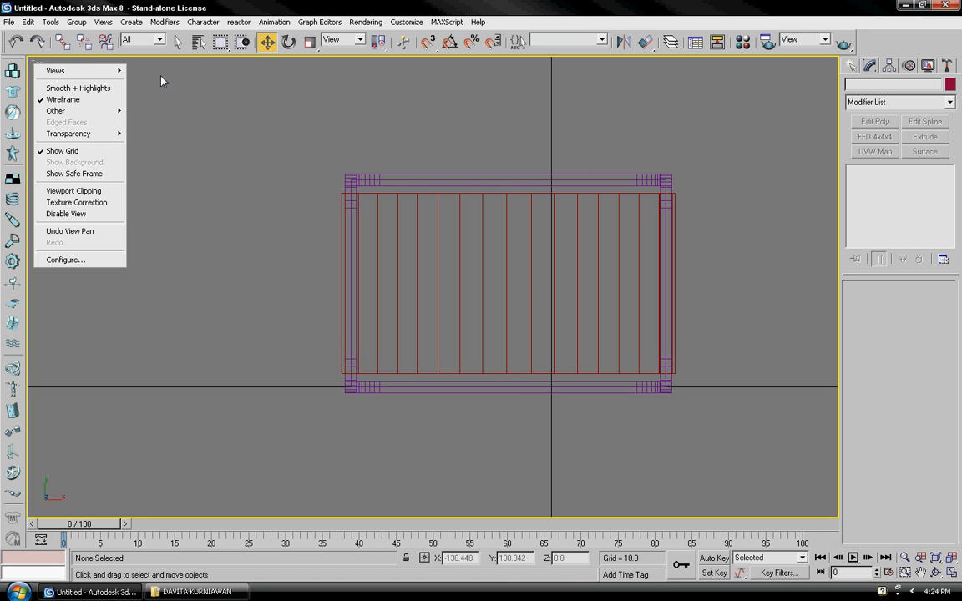
click(140, 74)
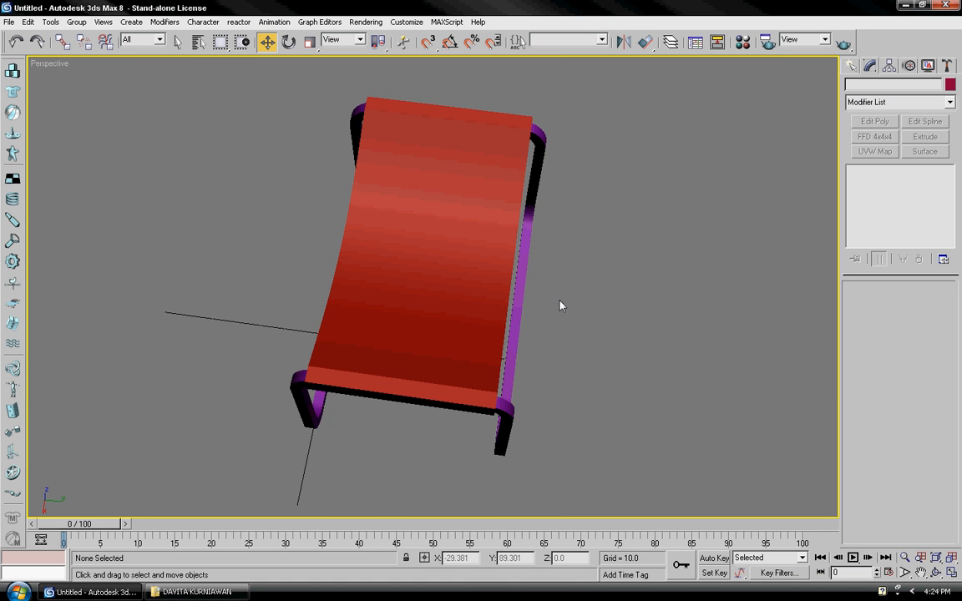
alt+middle_drag(563, 305, 313, 259)
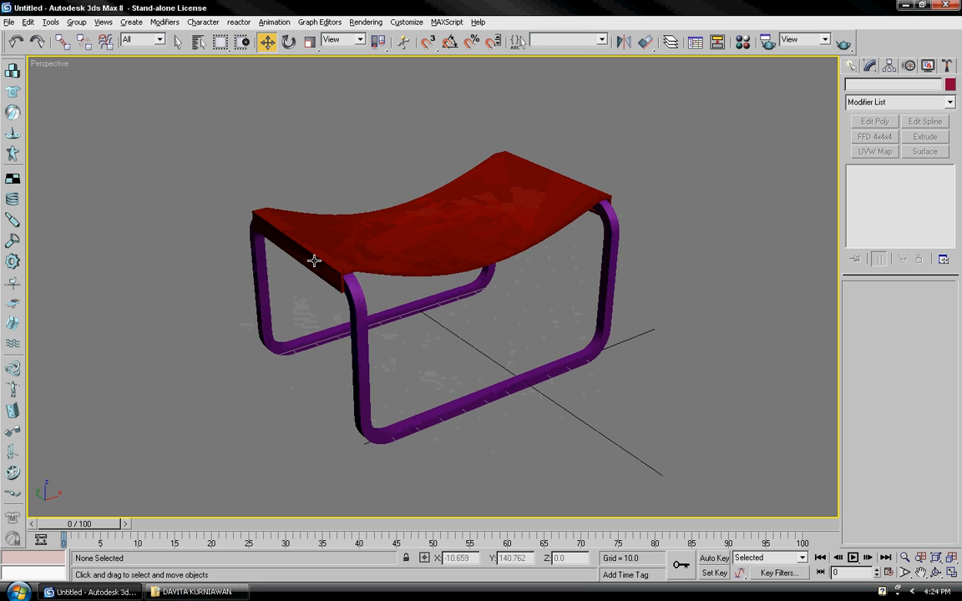
alt+middle_drag(477, 240, 361, 238)
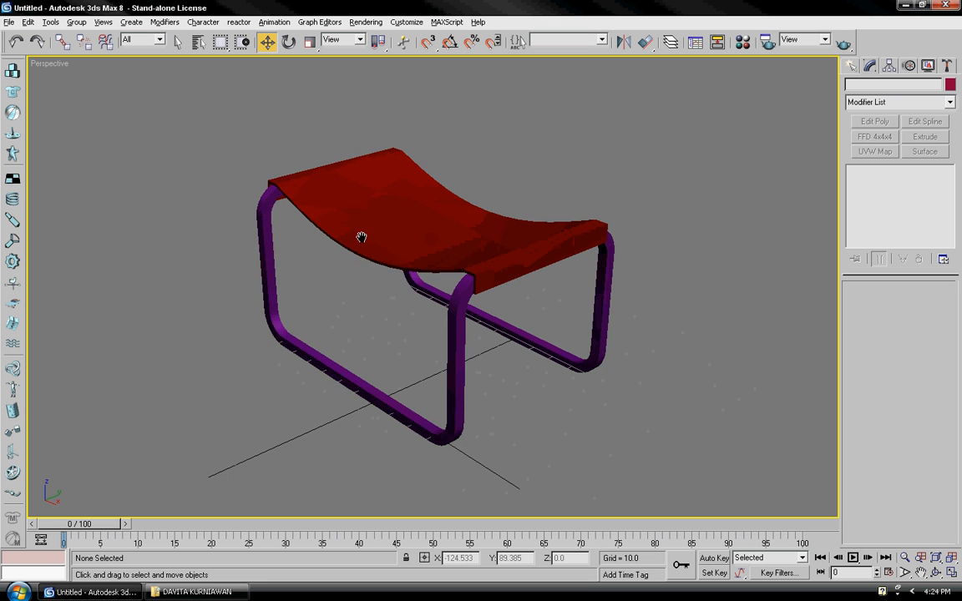